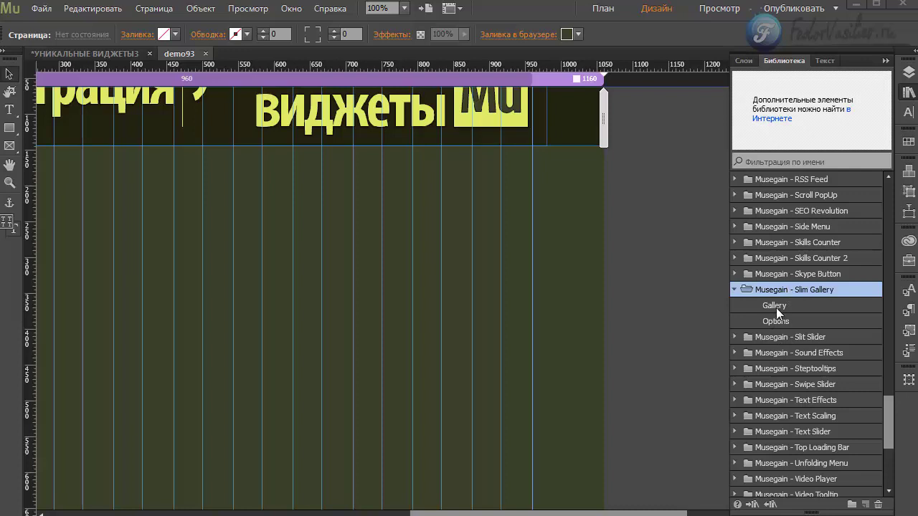
Step: Place the Slim Gallery's Gallery widget on the page, dismiss the missing-slides alert and move the widget directly beneath the header
click(770, 305)
click(768, 321)
click(774, 306)
drag(774, 306, 82, 172)
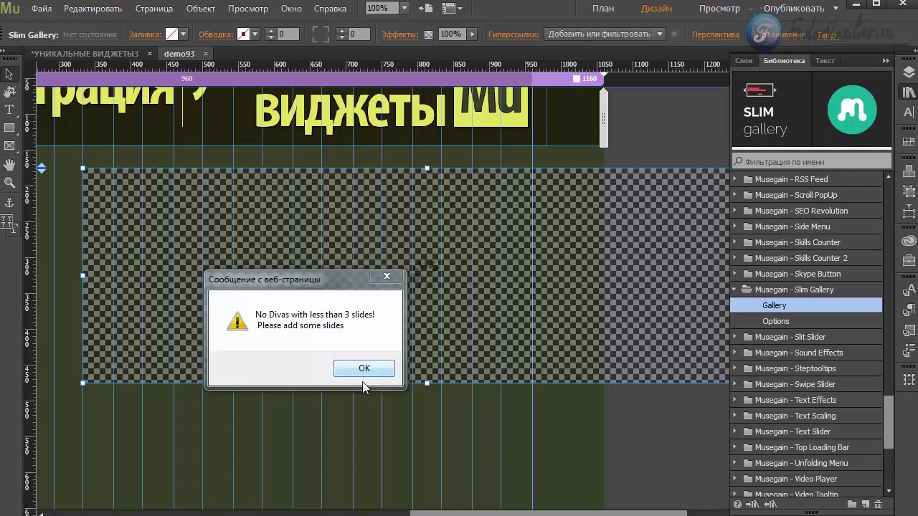
click(334, 287)
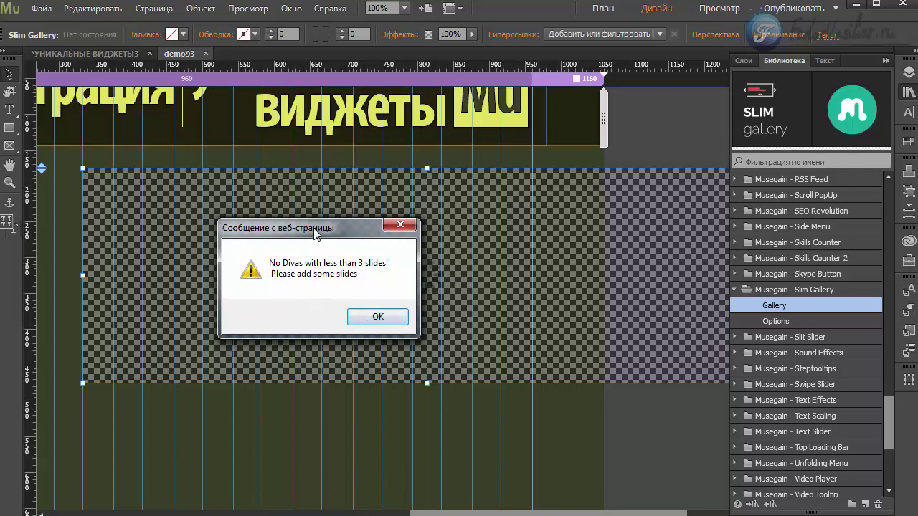
click(294, 228)
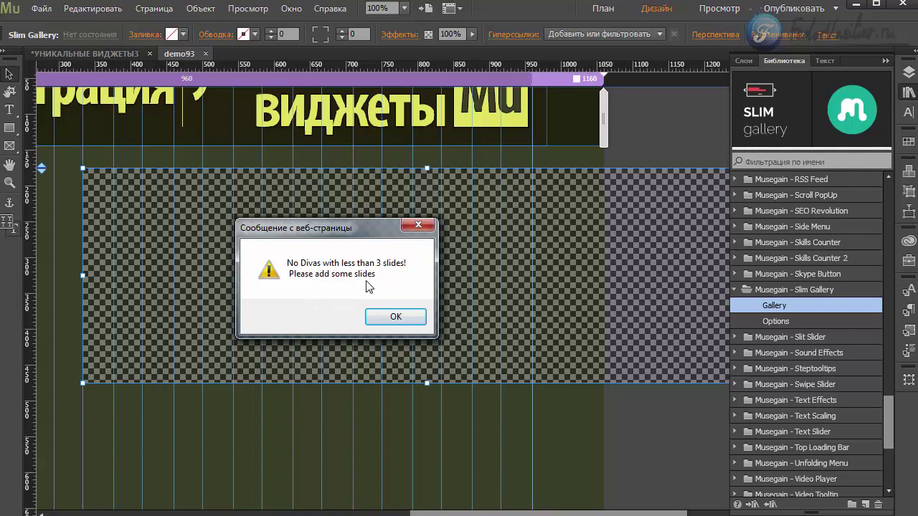
click(369, 318)
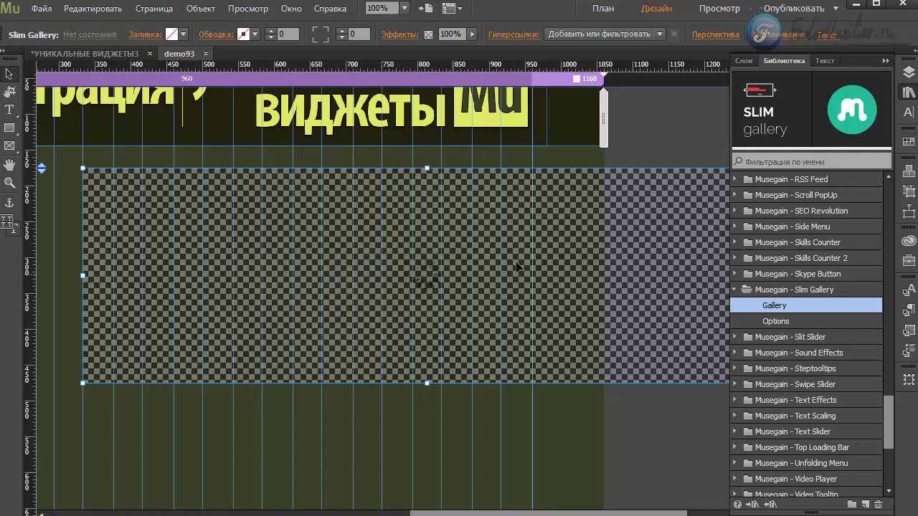
click(519, 260)
drag(312, 269, 348, 236)
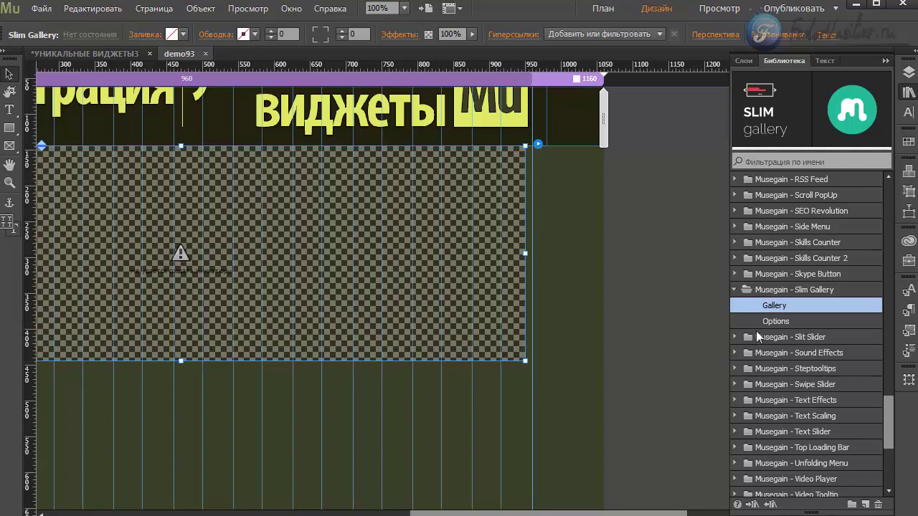
Step: Place the Slim Gallery's Options widget just below the gallery area and collapse the library
click(761, 321)
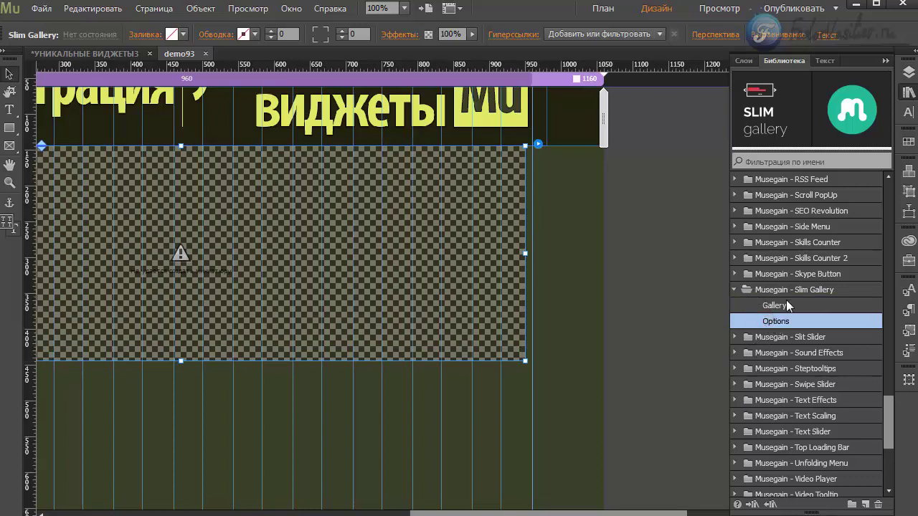
drag(776, 322, 127, 376)
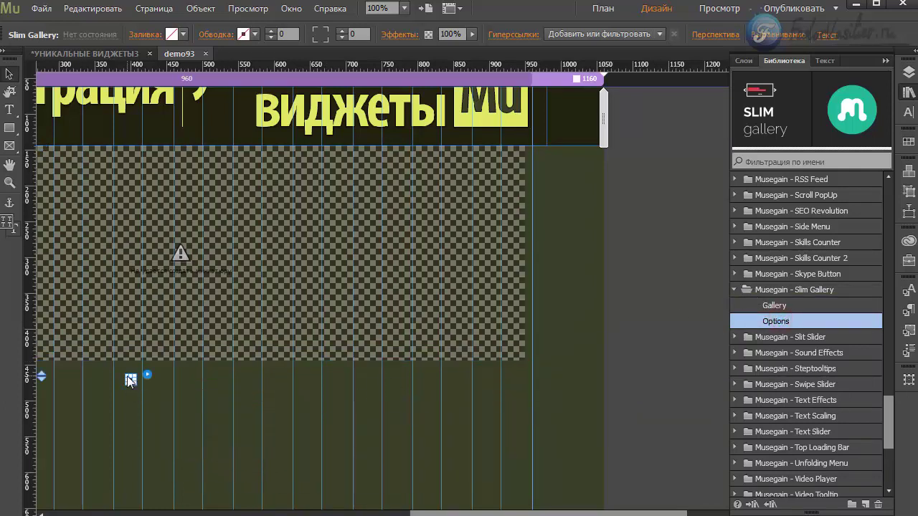
click(883, 64)
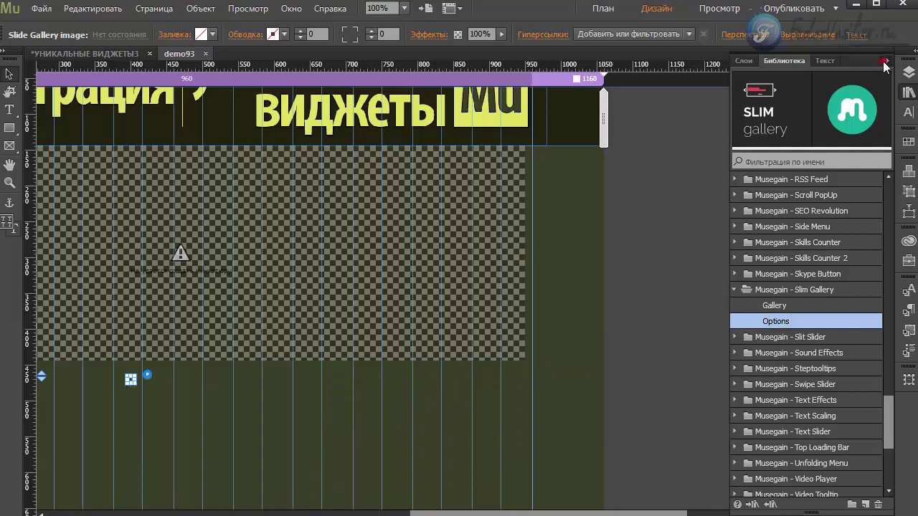
Step: Review the parameters of the Slide Gallery image element and of the Slim Gallery widget
click(147, 374)
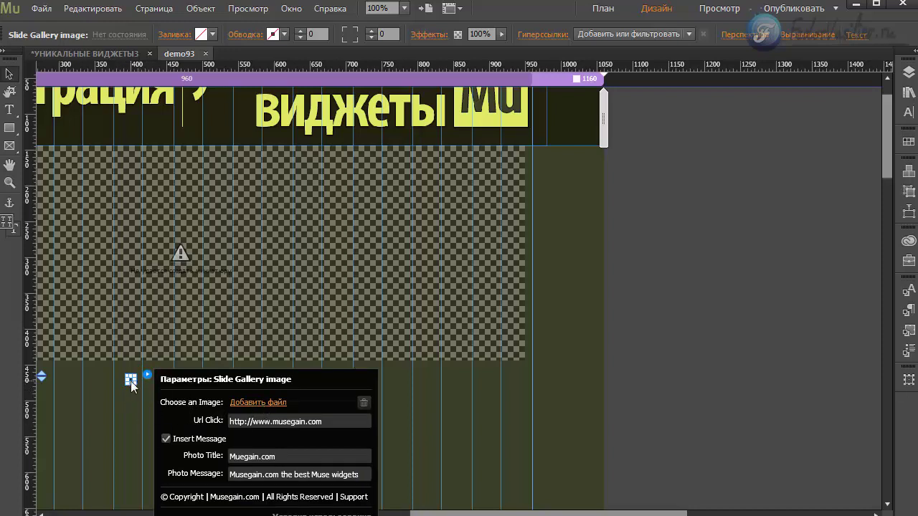
click(323, 243)
click(364, 258)
click(538, 144)
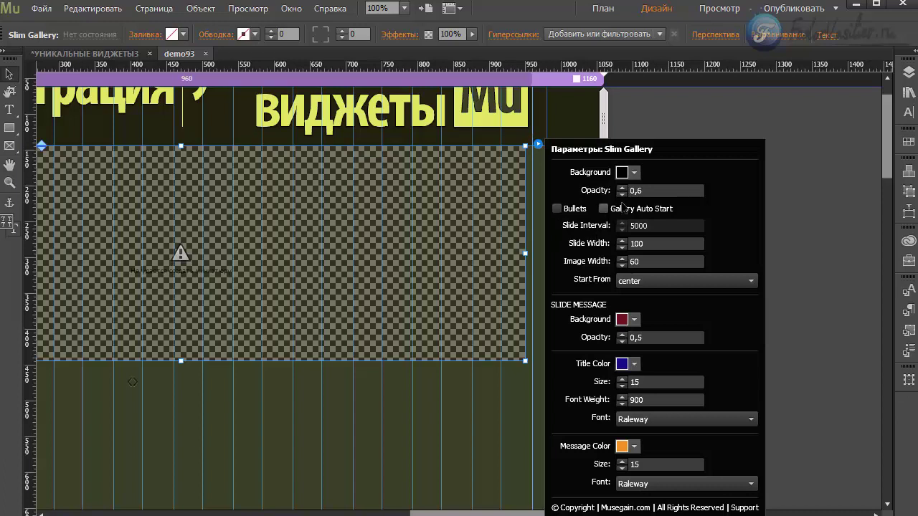
Step: Assign 560710_citroen_mashin.jpg as the image of the Slide Gallery image element
click(132, 382)
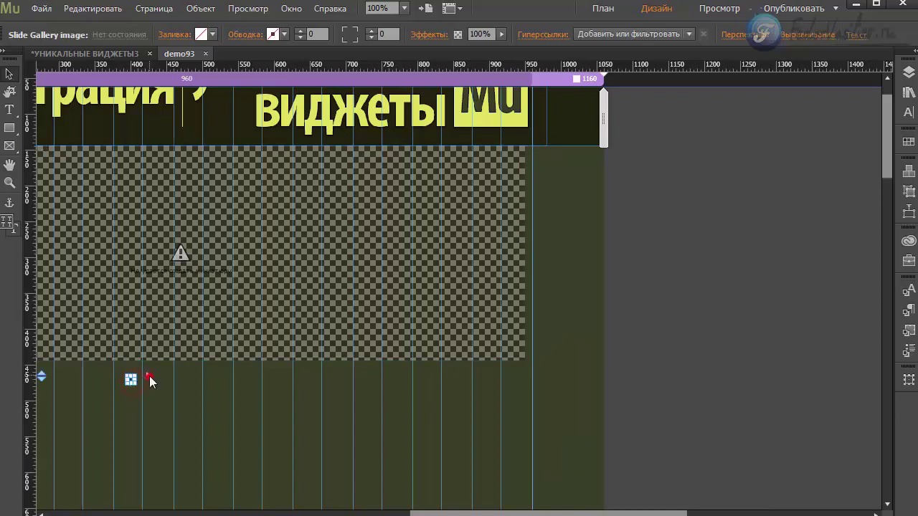
click(148, 376)
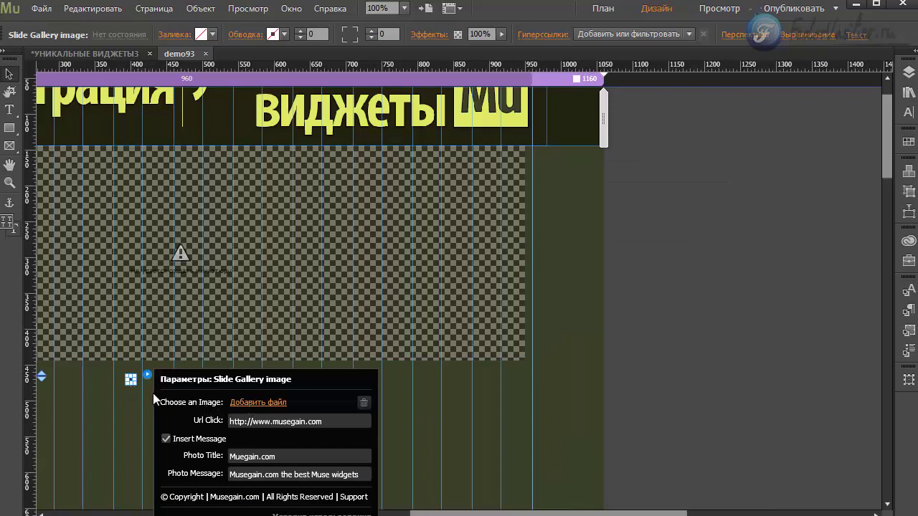
click(257, 403)
click(55, 43)
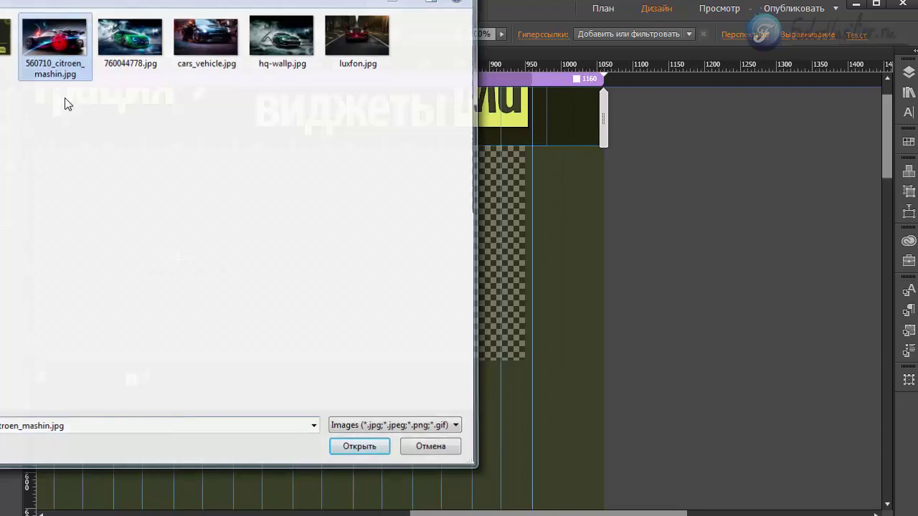
click(146, 374)
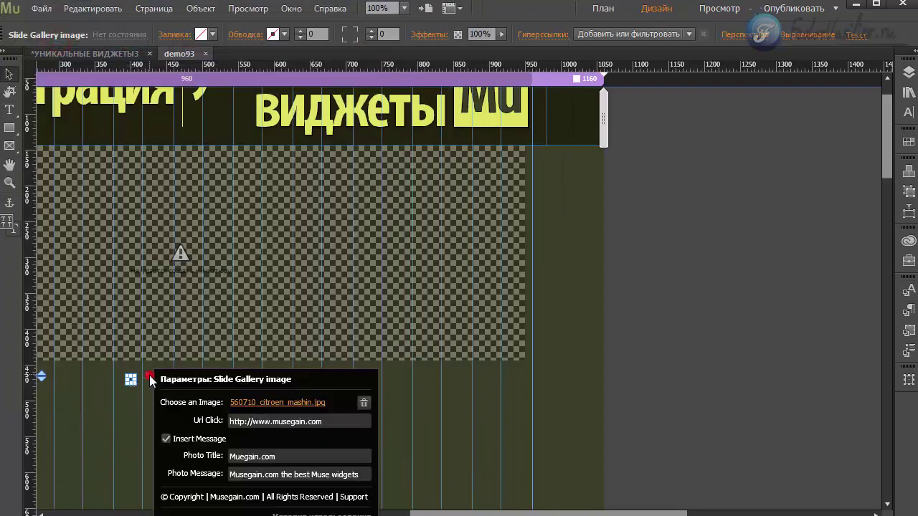
Step: Clear the Url Click address in the Slide Gallery image parameters
click(286, 421)
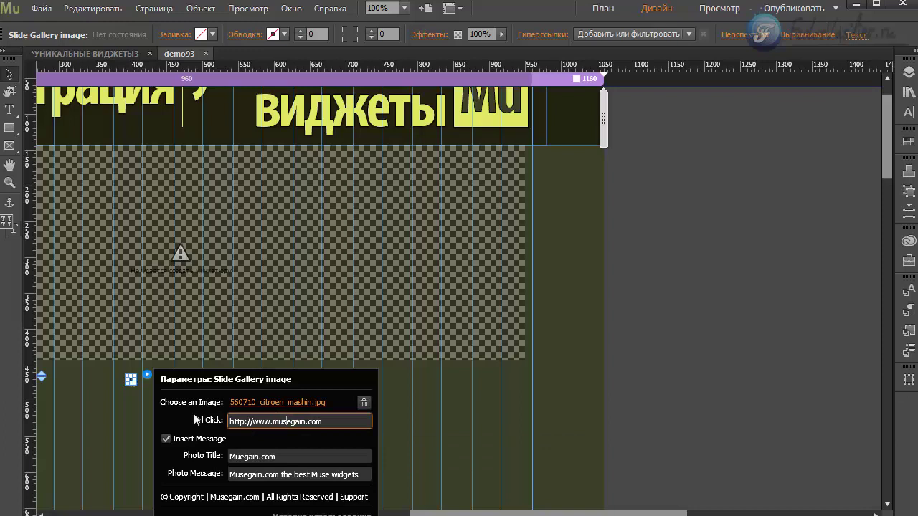
key(ctrl+a)
key(BackSpace)
key(Tab)
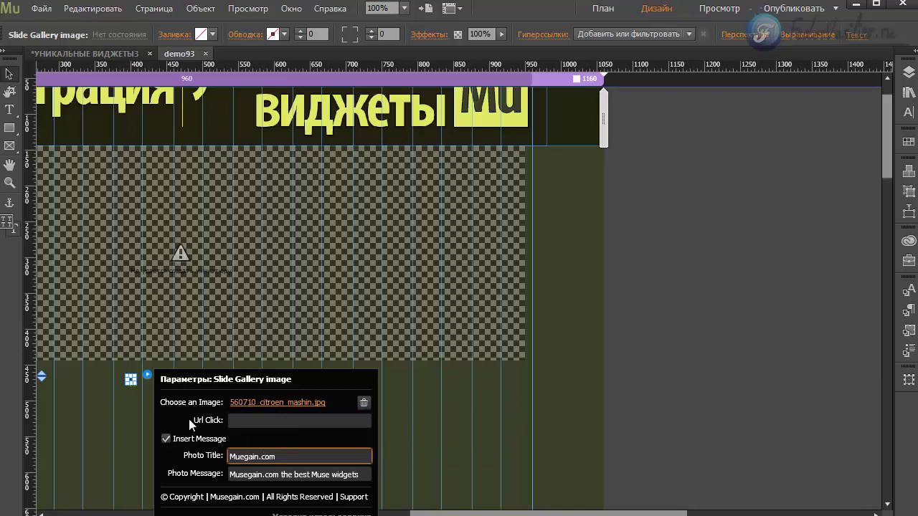
Step: Set the slide's Photo Title to "демо" and Photo Message to "демо2", keeping Insert Message enabled
triple_click(293, 457)
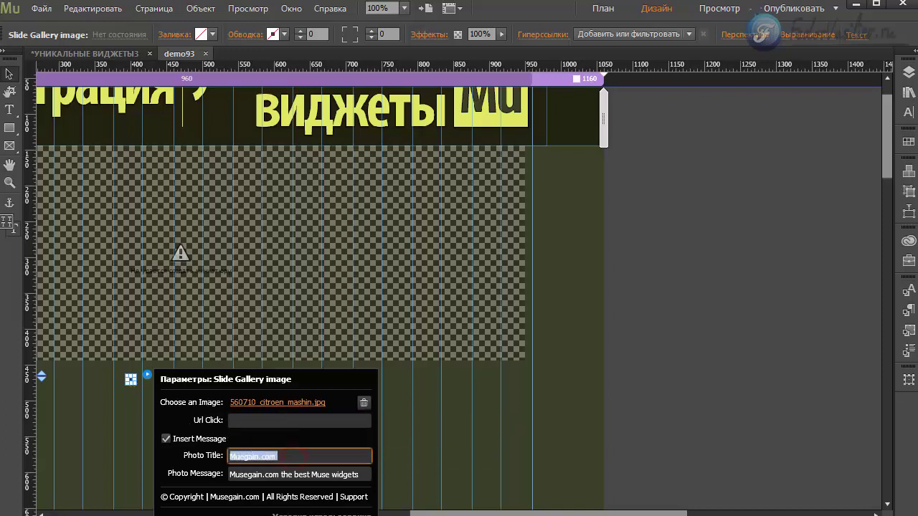
text(демо)
key(Return)
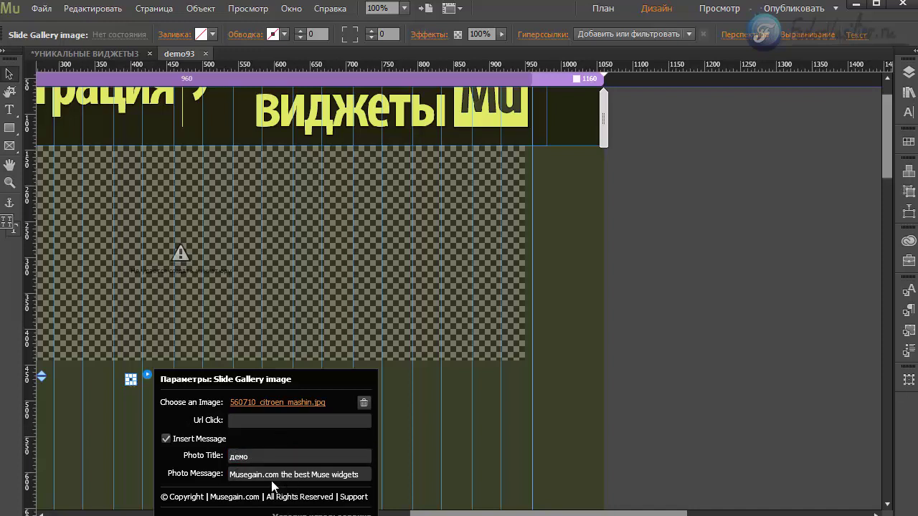
click(293, 474)
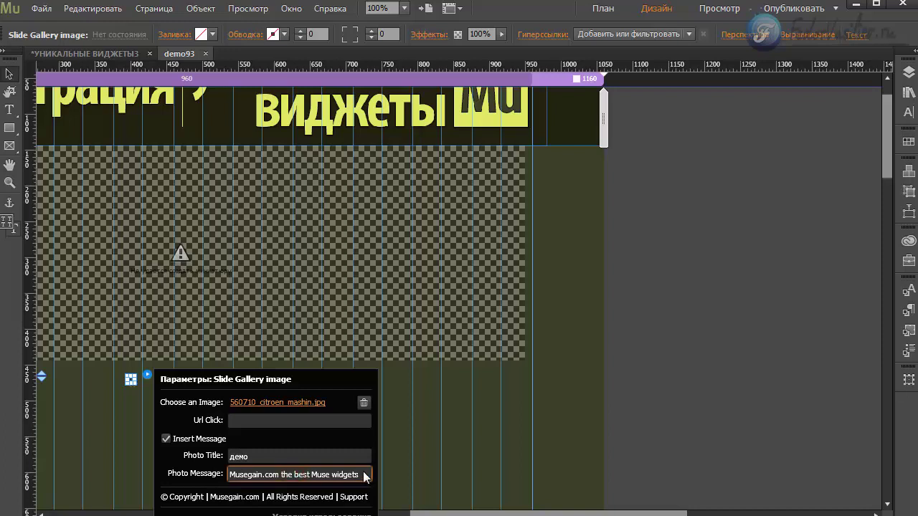
triple_click(362, 474)
text(демо2)
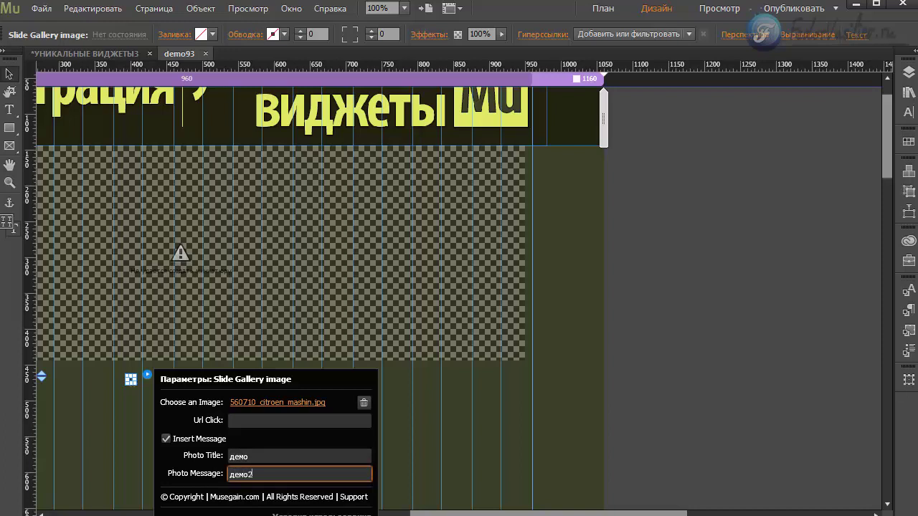
key(Return)
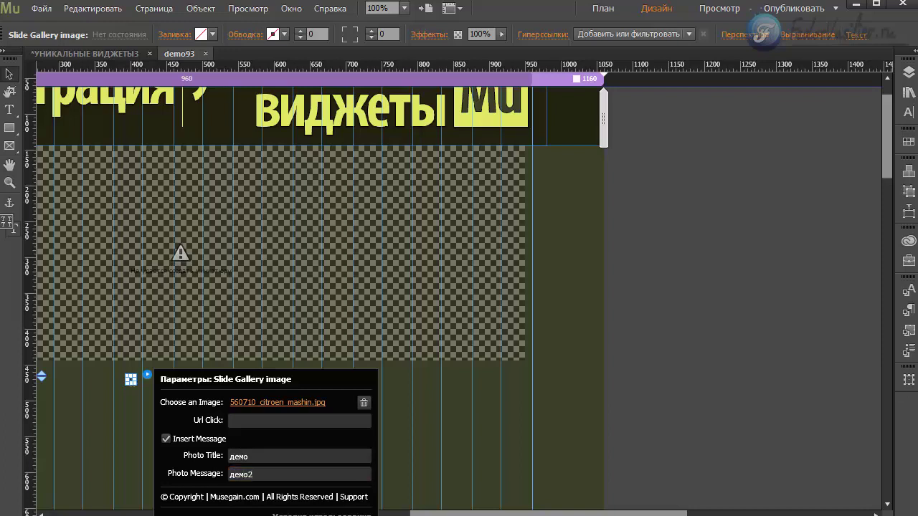
click(168, 440)
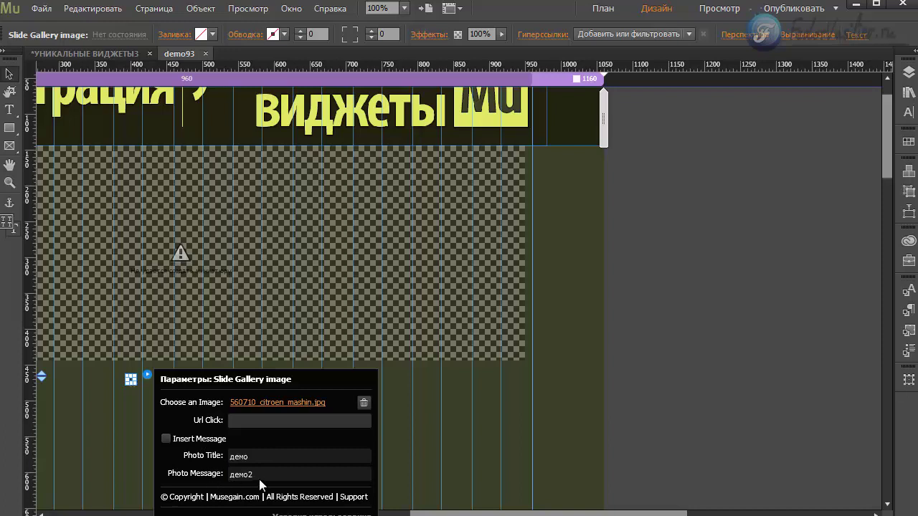
click(166, 439)
Step: Duplicate the Slide Gallery image element beside the original and assign 760044778.jpg to the copy
click(132, 382)
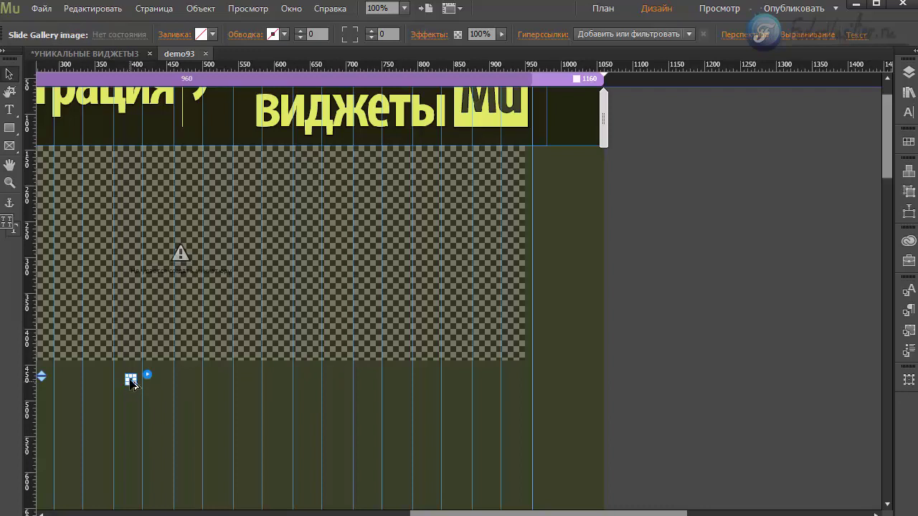
drag(132, 382, 153, 382)
click(171, 375)
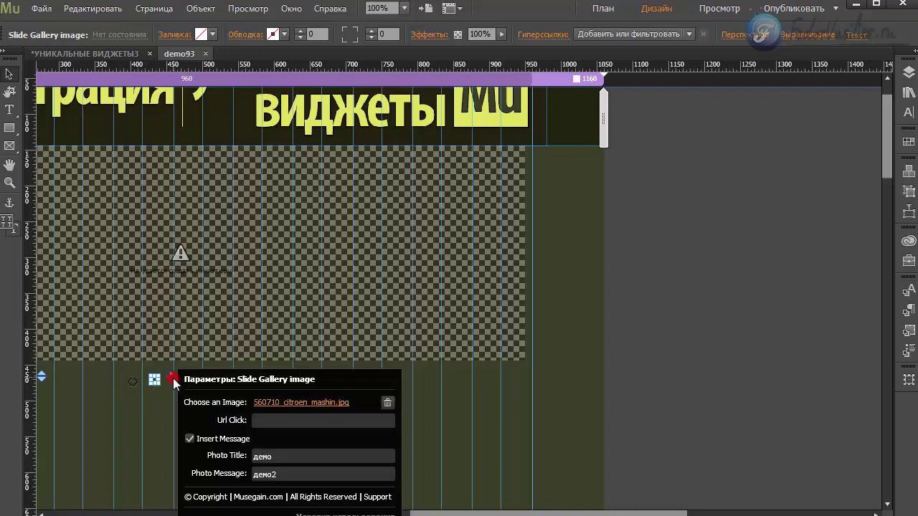
click(276, 403)
double_click(105, 73)
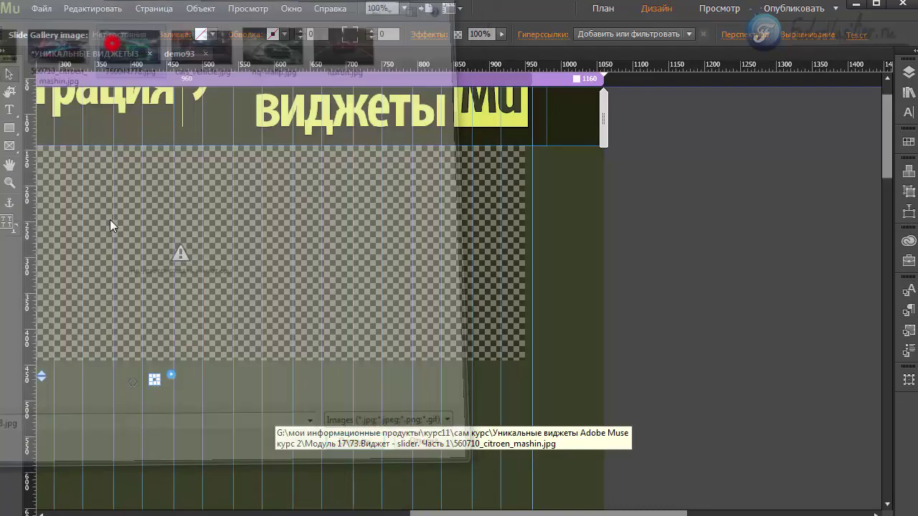
Step: Duplicate the second slide element to make a third one and choose 760044778.jpg as its image
drag(155, 383, 194, 380)
click(193, 376)
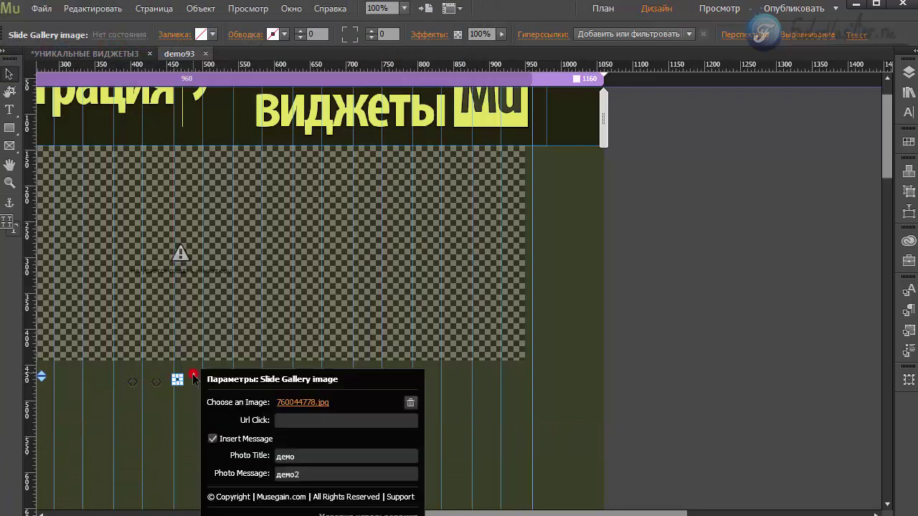
click(288, 399)
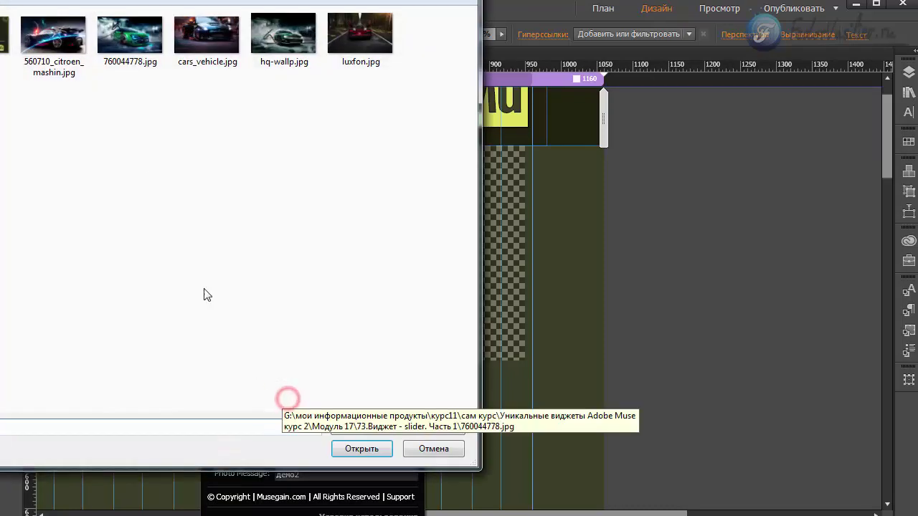
double_click(124, 59)
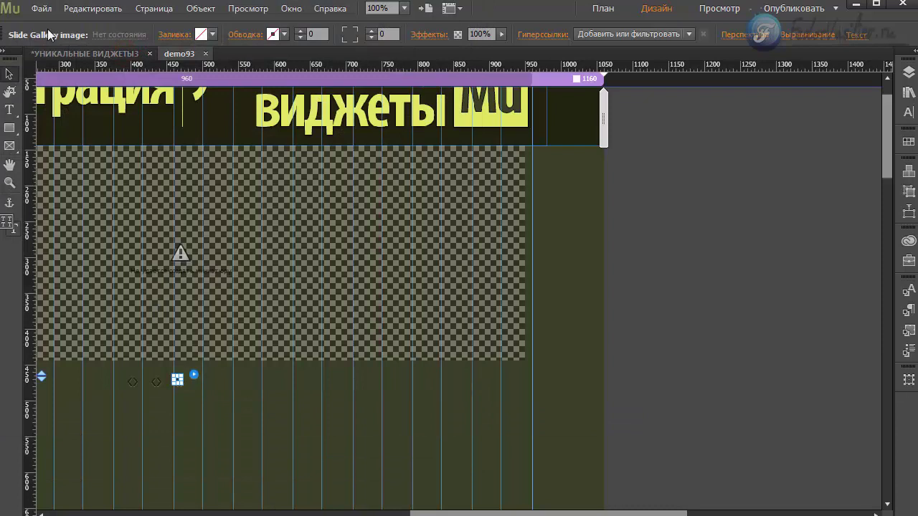
Step: Preview the page in the browser and step through the gallery slides, checking the message overlay
click(41, 8)
click(105, 256)
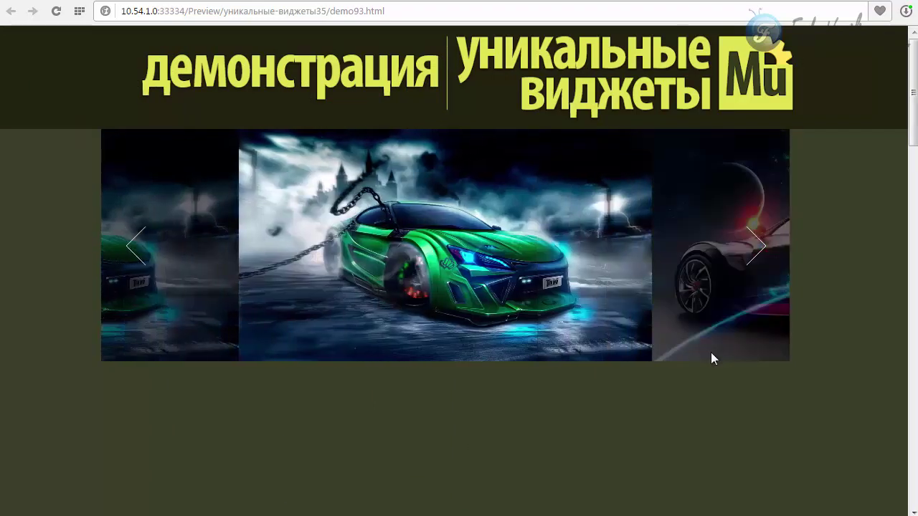
click(744, 274)
click(743, 273)
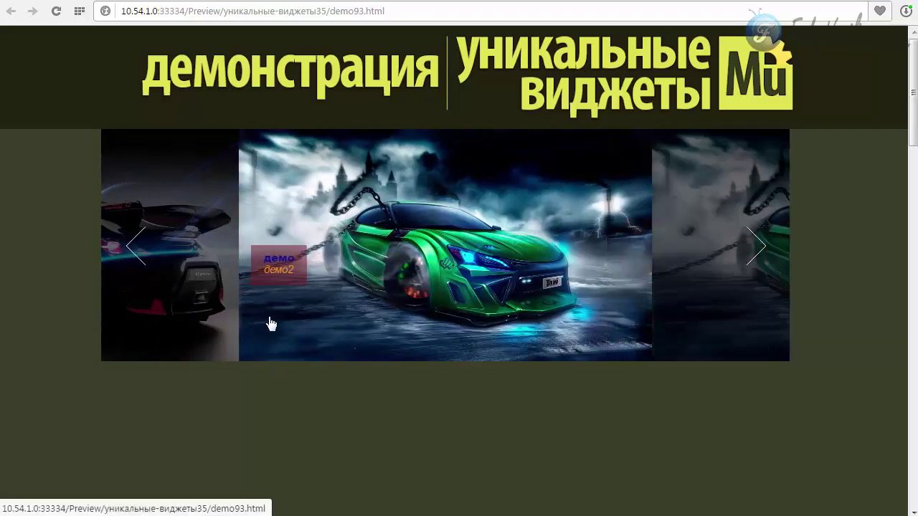
click(288, 269)
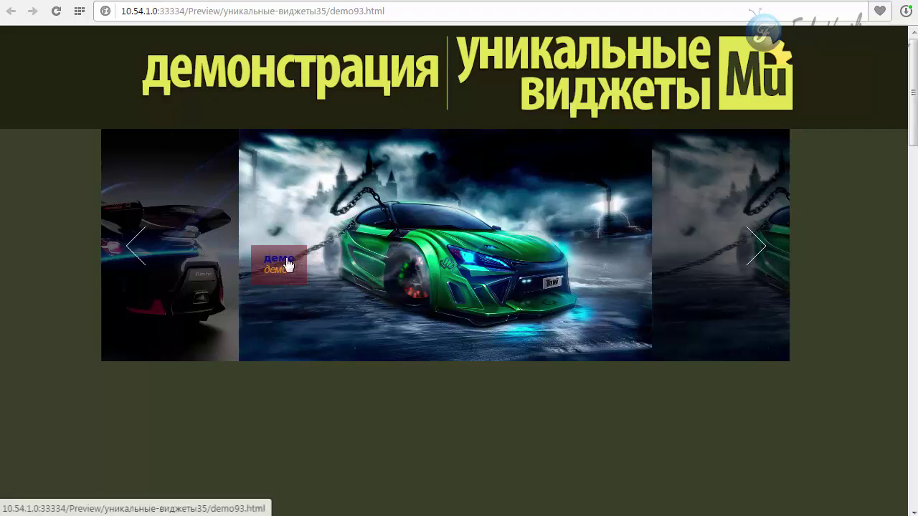
click(752, 257)
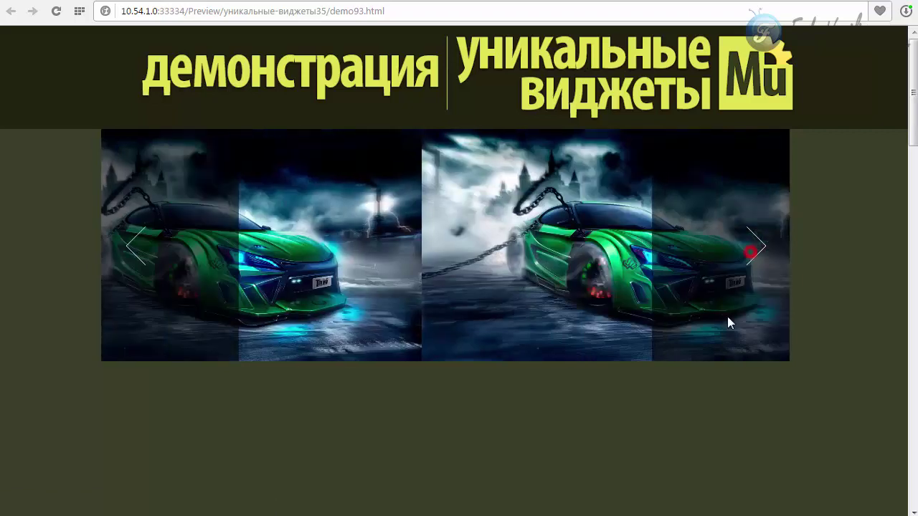
click(757, 258)
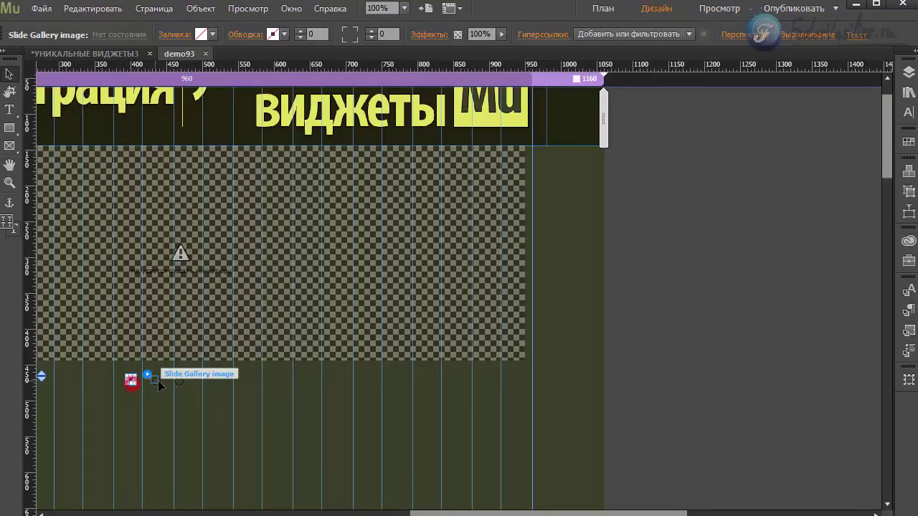
Step: Check the image assigned to the third slide element back in Adobe Muse and select the Slim Gallery widget
click(180, 383)
click(194, 375)
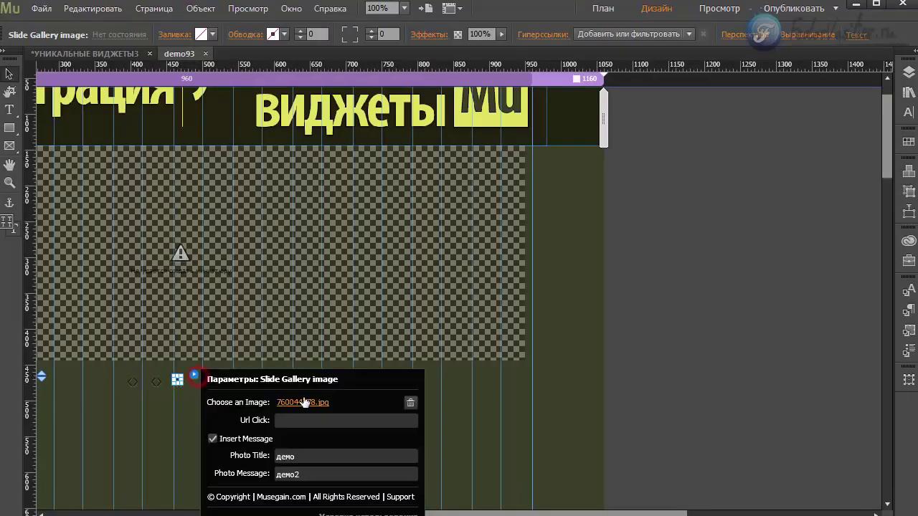
click(175, 380)
click(343, 246)
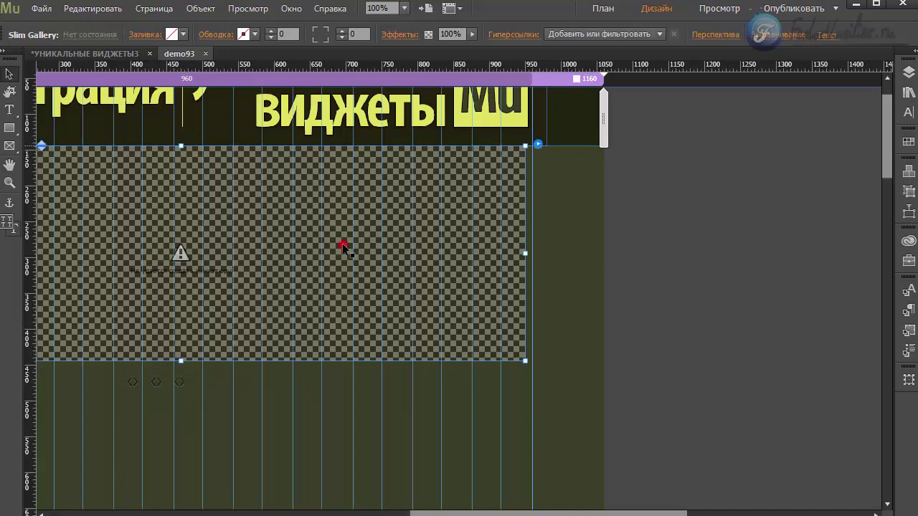
Step: Set the Slim Gallery's main background colour to the light yellow-green swatch
click(538, 146)
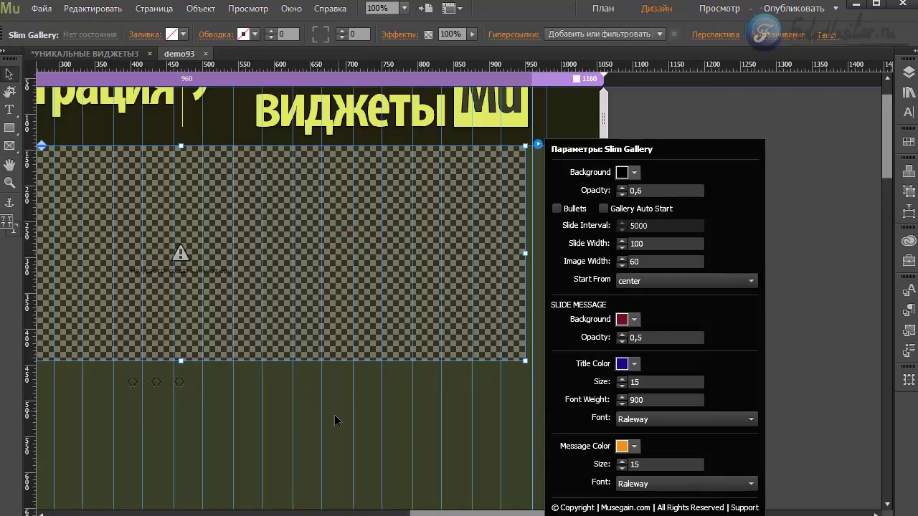
click(622, 172)
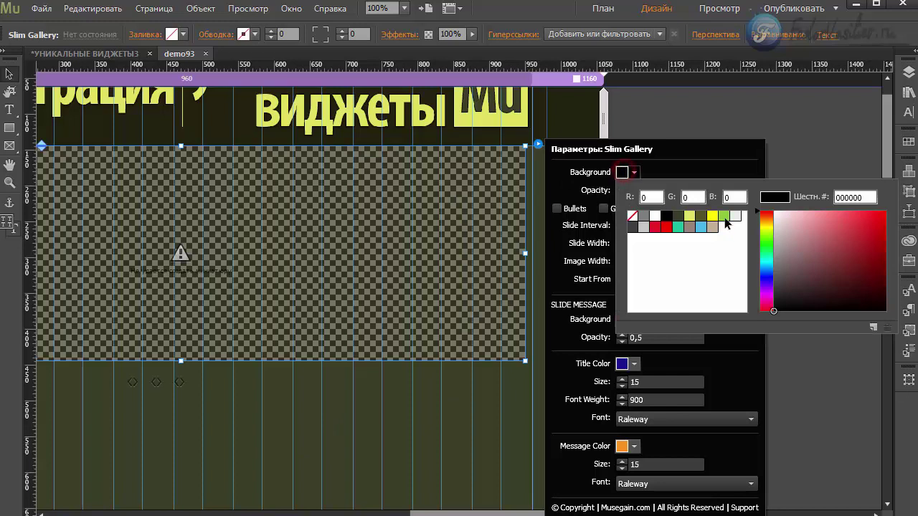
click(713, 216)
click(676, 165)
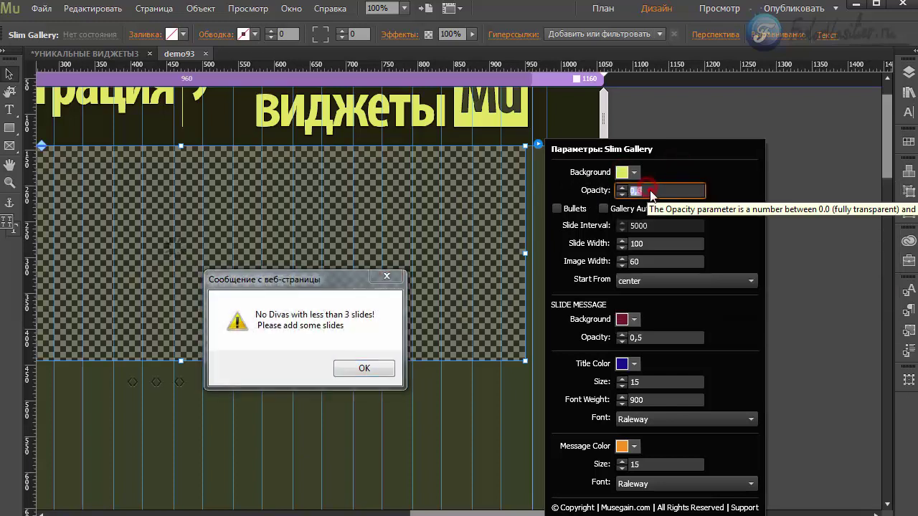
click(373, 362)
click(242, 230)
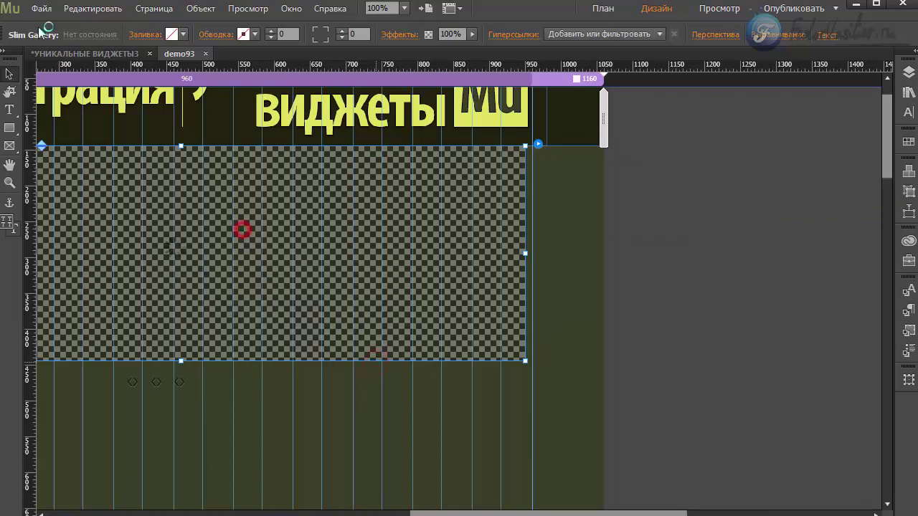
Step: Preview the page in the browser and advance the gallery to check the new background tint over the side slides
click(40, 8)
click(143, 252)
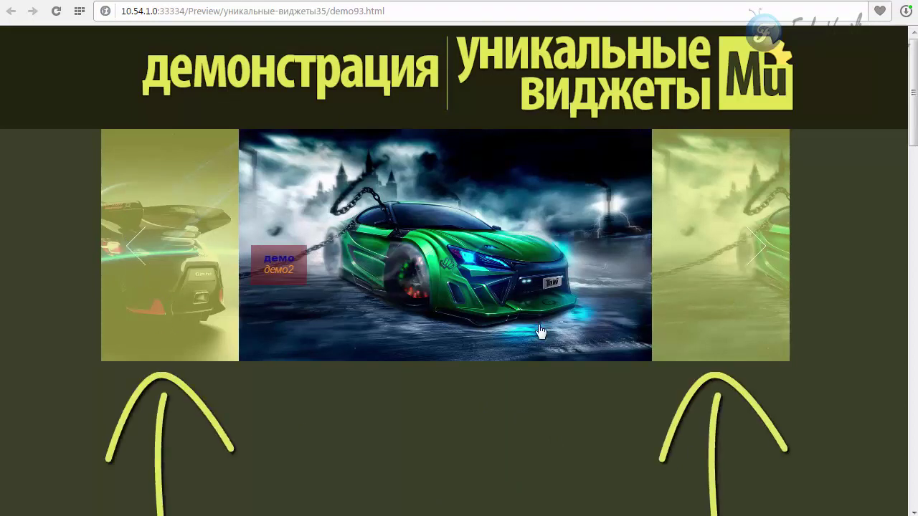
click(756, 249)
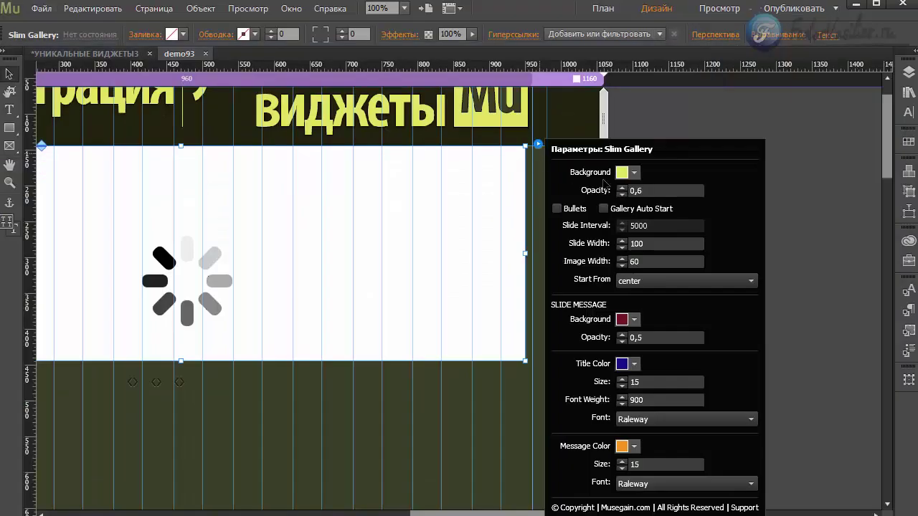
Step: Enable the Bullets and Gallery Auto Start options for the Slim Gallery
click(650, 190)
click(650, 191)
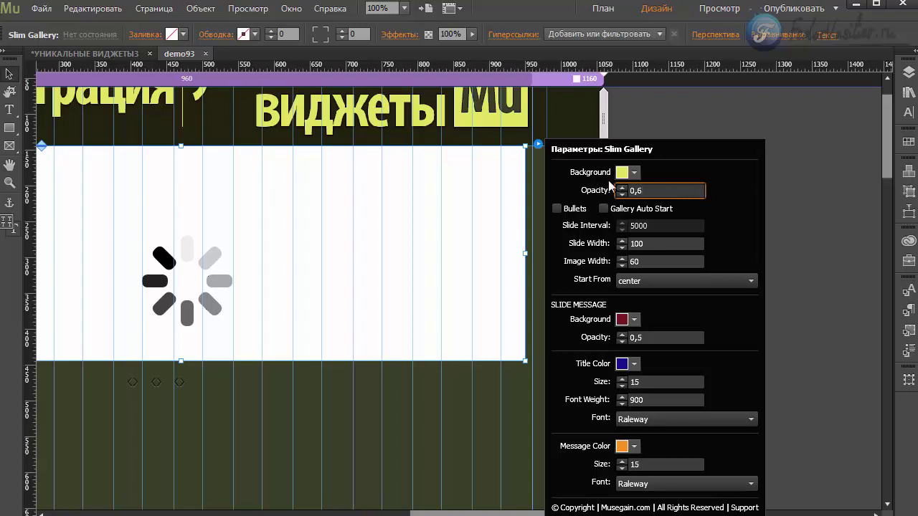
click(556, 210)
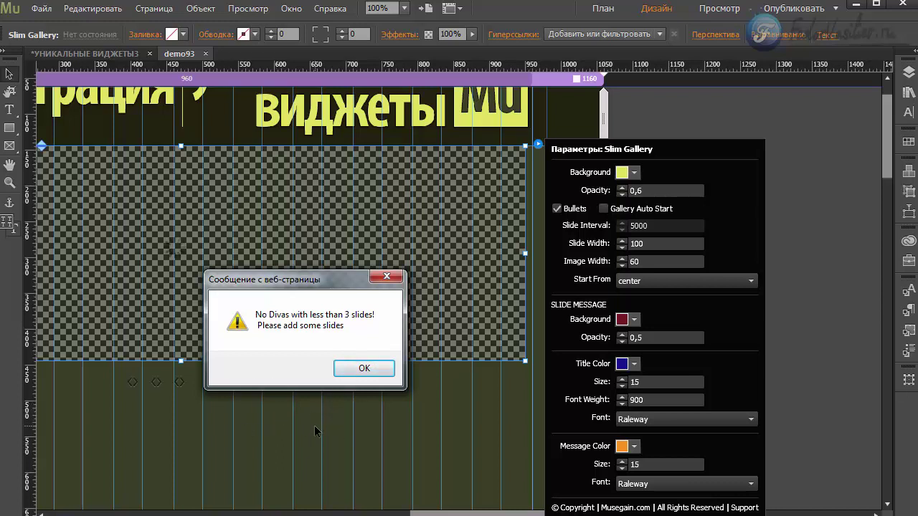
key(Return)
click(603, 209)
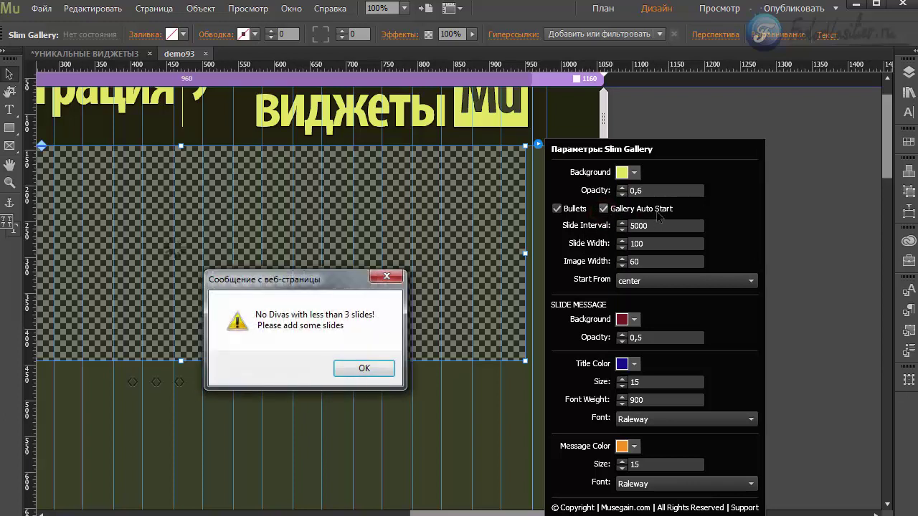
click(375, 368)
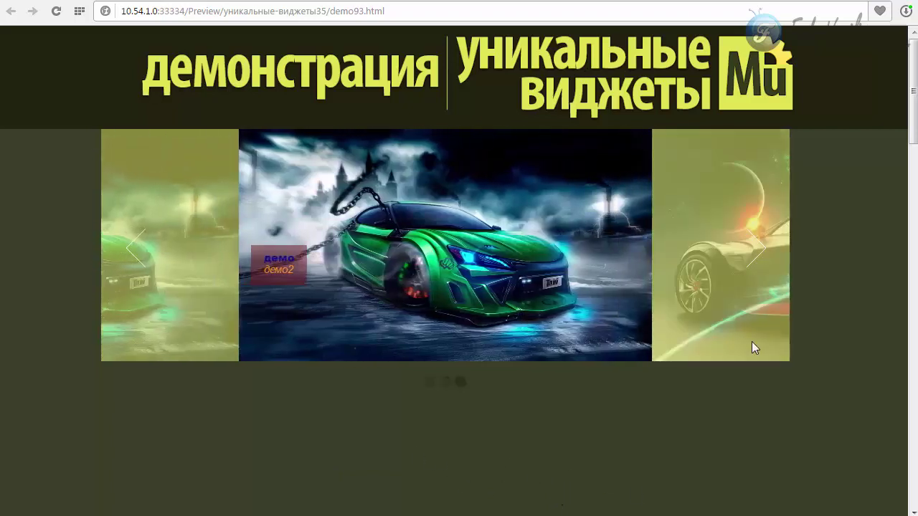
Step: Test the gallery in the browser preview by going forward, back and to the third slide through its bullet
click(753, 260)
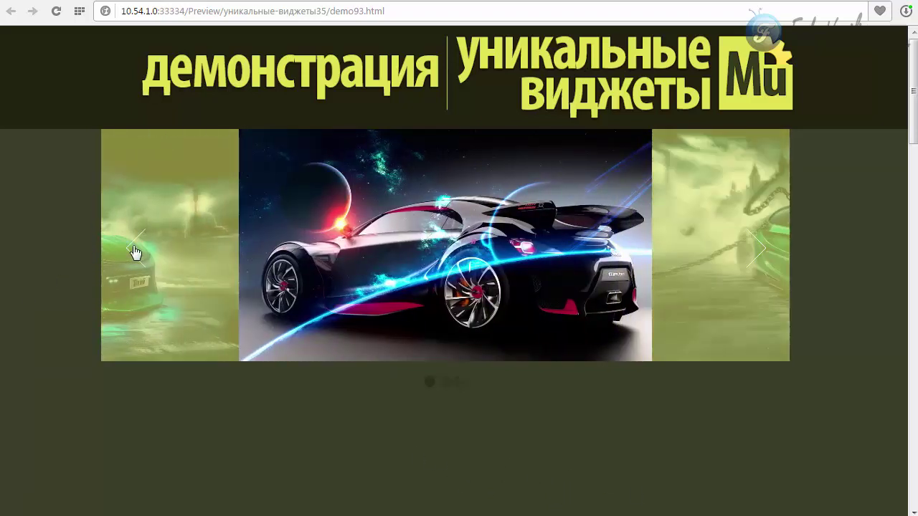
click(132, 251)
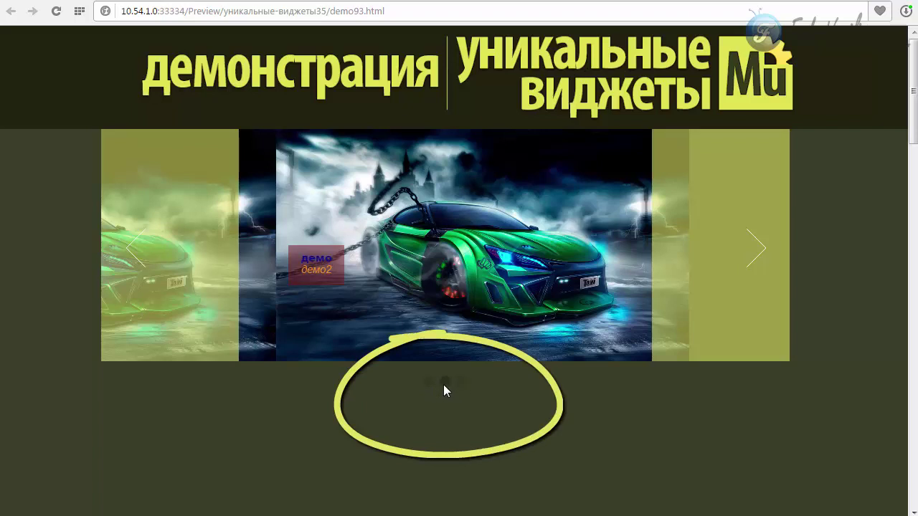
click(462, 381)
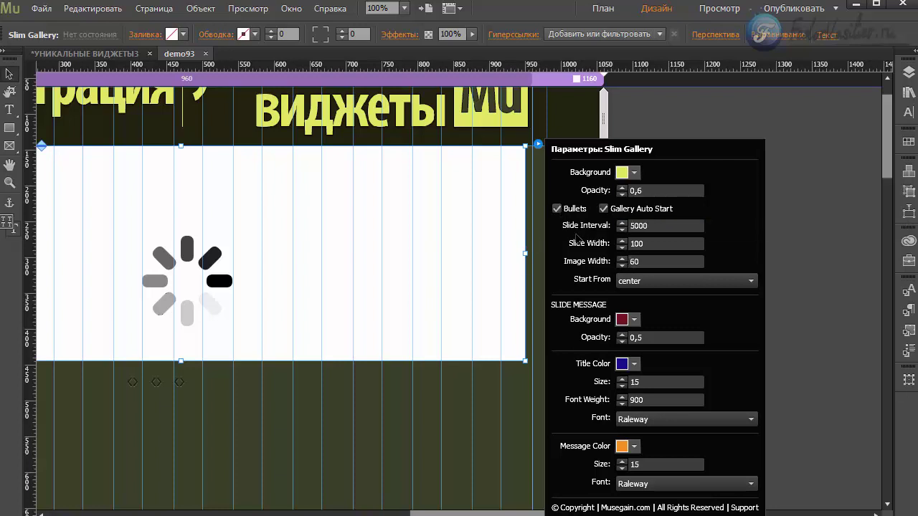
click(653, 228)
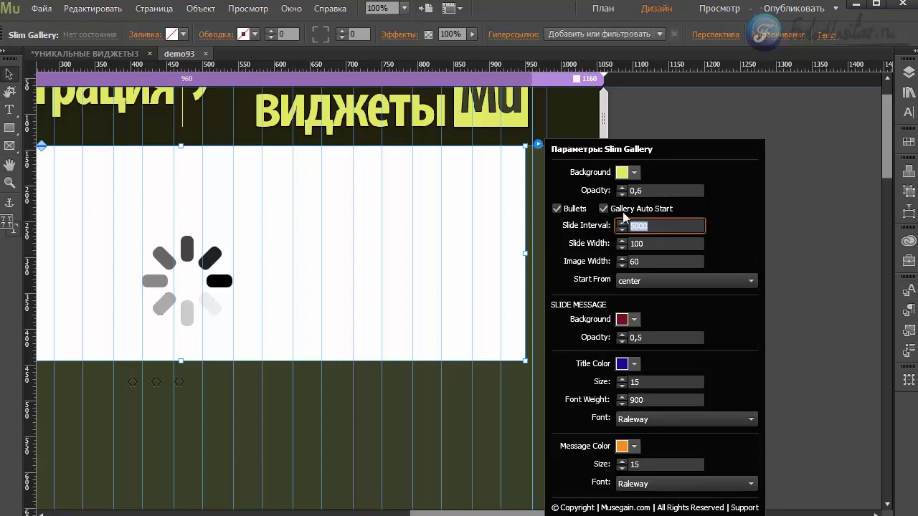
click(654, 228)
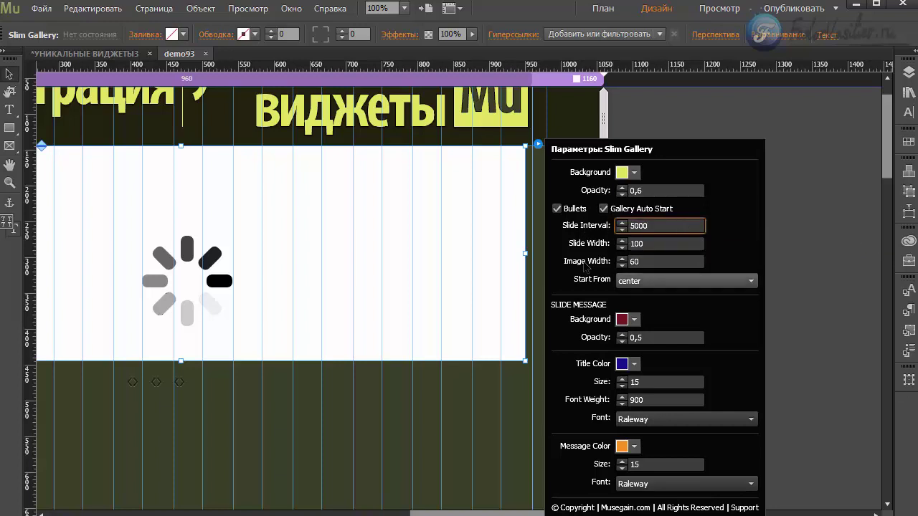
click(635, 245)
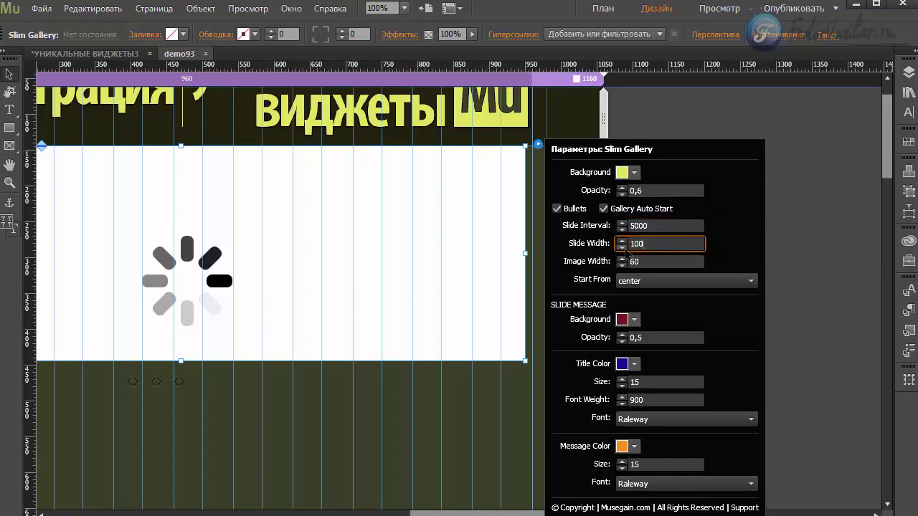
double_click(646, 244)
click(636, 281)
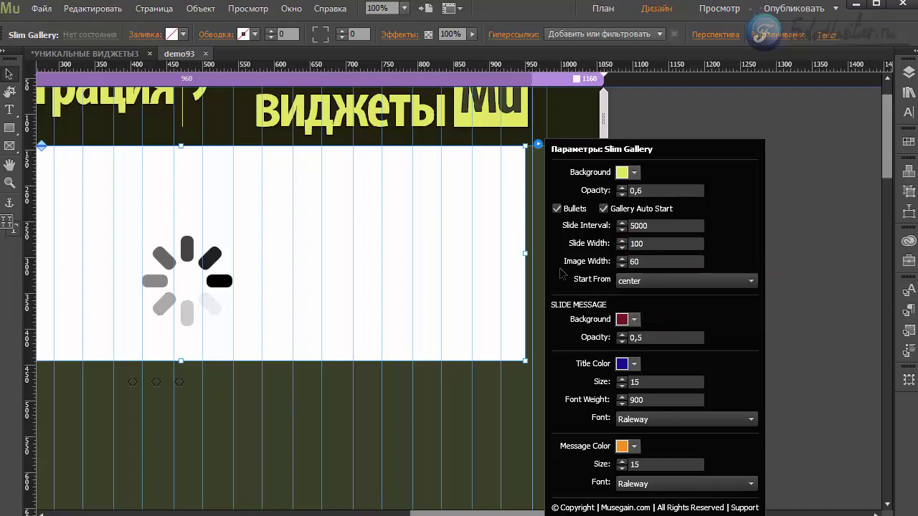
Step: Set the gallery's Image Width to 100
click(625, 263)
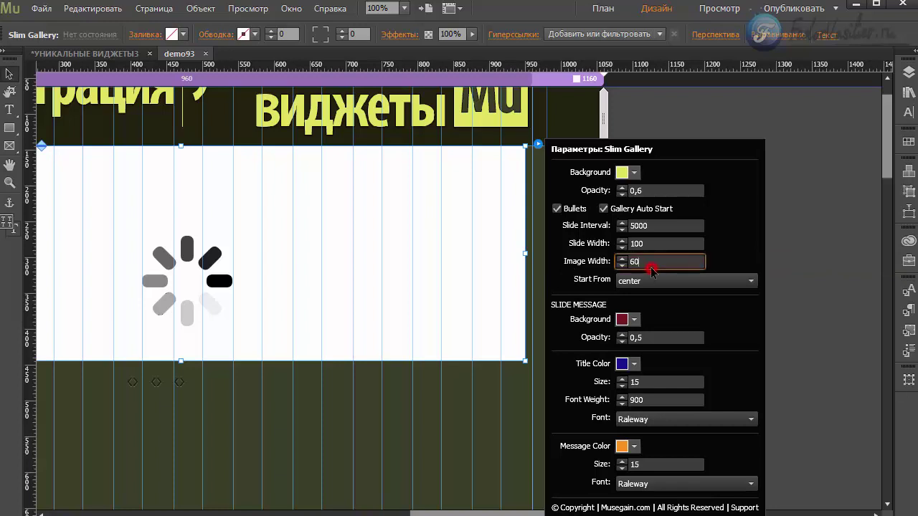
click(649, 261)
text(100)
key(Return)
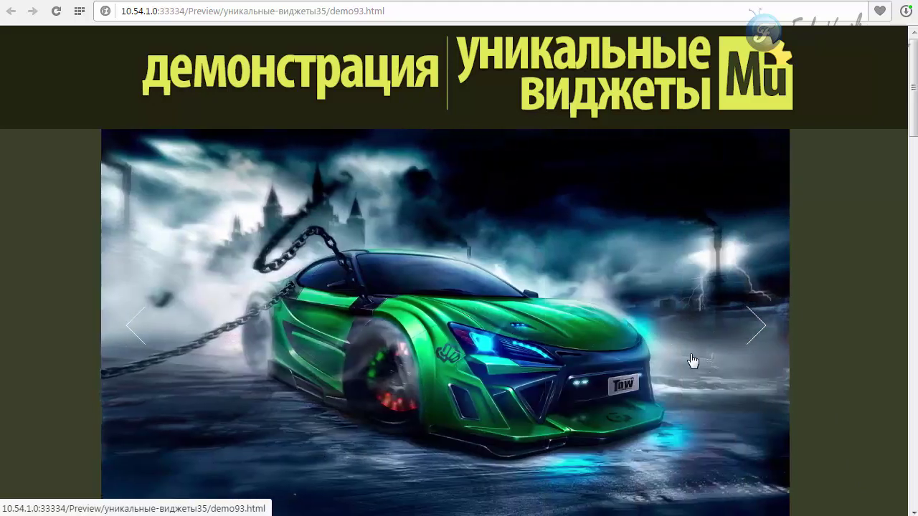
Step: Advance to the next slide in the browser preview and inspect how the wider images fill the gallery
click(757, 325)
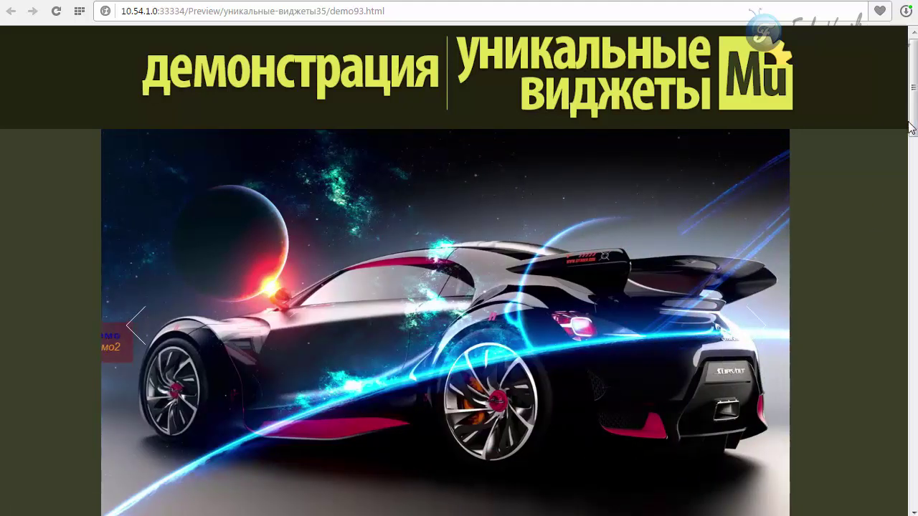
mouse_move(911, 127)
mouse_down()
mouse_move(911, 146)
mouse_move(911, 128)
mouse_up()
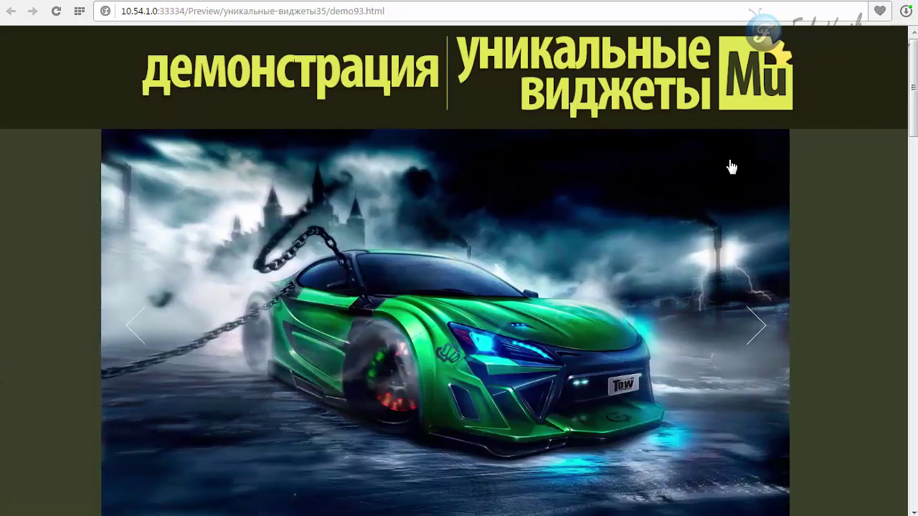
mouse_move(910, 131)
mouse_down()
mouse_move(915, 154)
mouse_move(910, 132)
mouse_move(902, 140)
mouse_move(903, 129)
mouse_move(911, 140)
mouse_move(911, 114)
mouse_up()
Step: Switch back to Adobe Muse and stretch the Slim Gallery widget to the full browser width
key(alt+Tab)
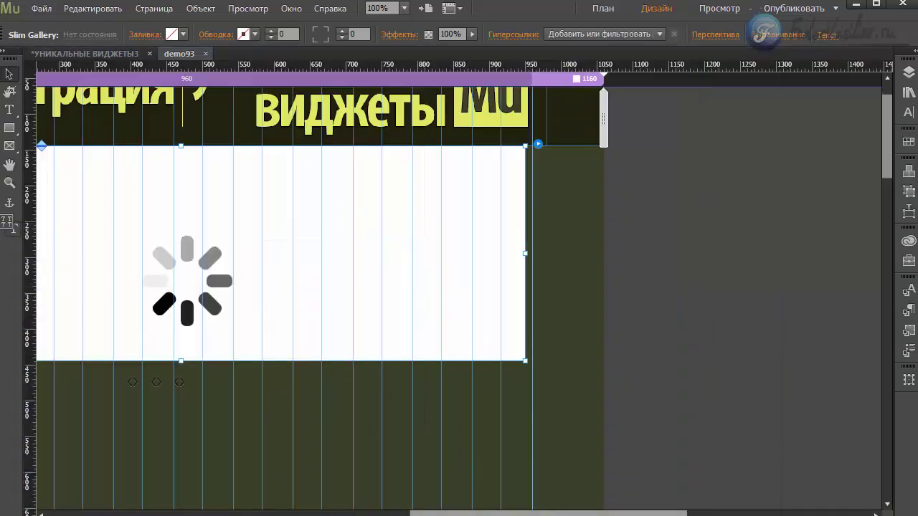
scroll(552, 511, left, 10)
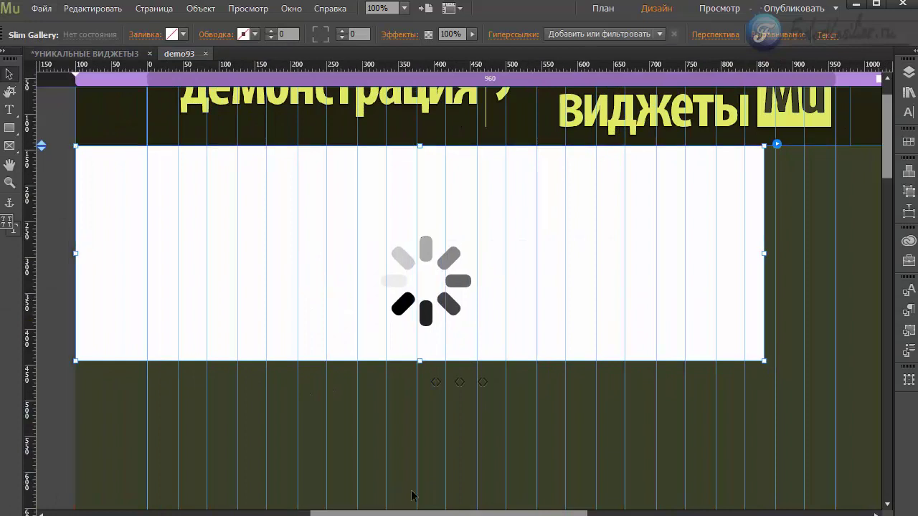
scroll(451, 512, right, 8)
drag(536, 253, 678, 264)
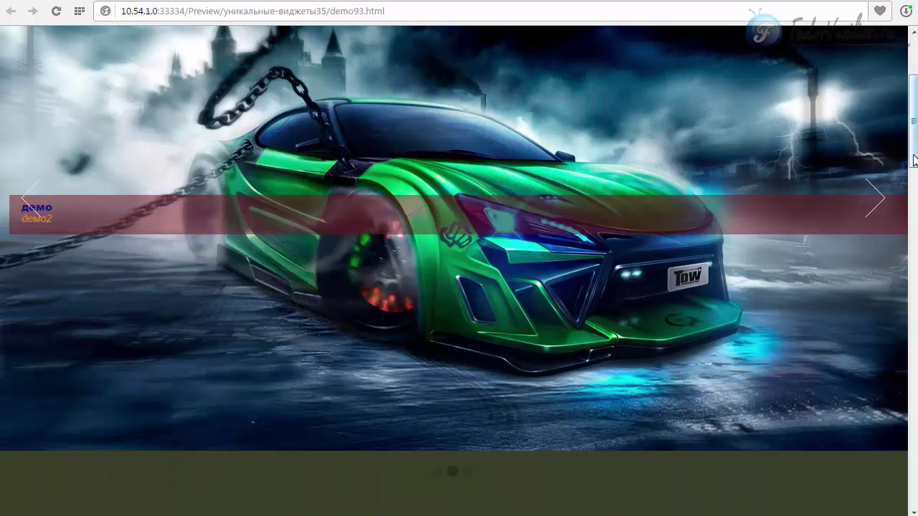
Step: Inspect the full-width gallery in the browser preview, advancing one slide and checking the message overlay and bullets
drag(912, 154, 913, 129)
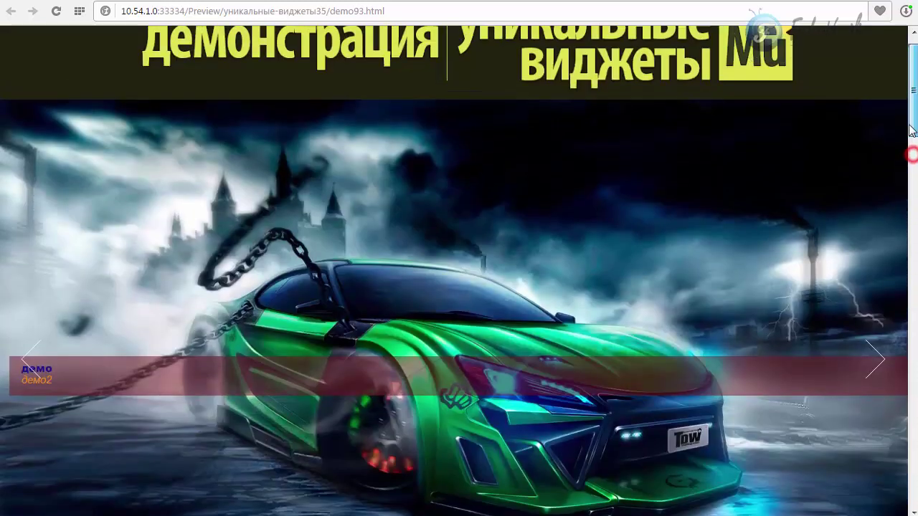
scroll(902, 158, down, 5)
scroll(898, 151, up, 3)
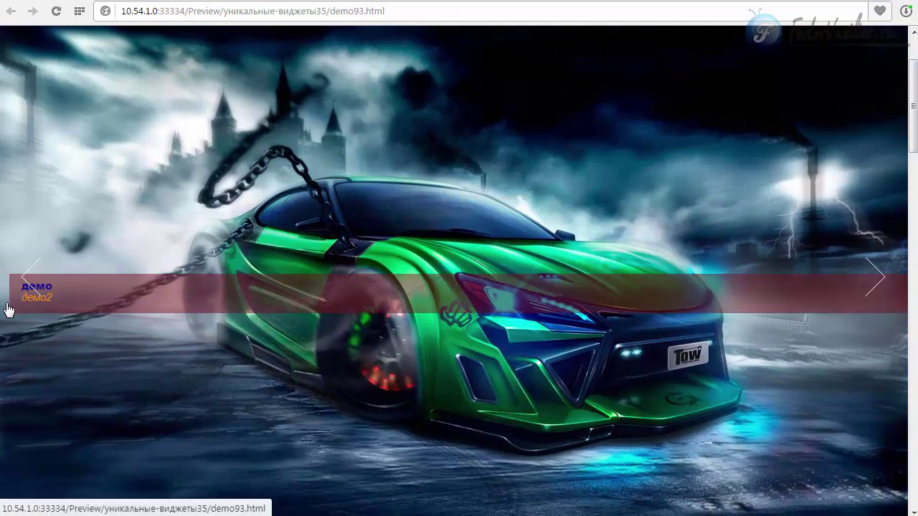
click(880, 286)
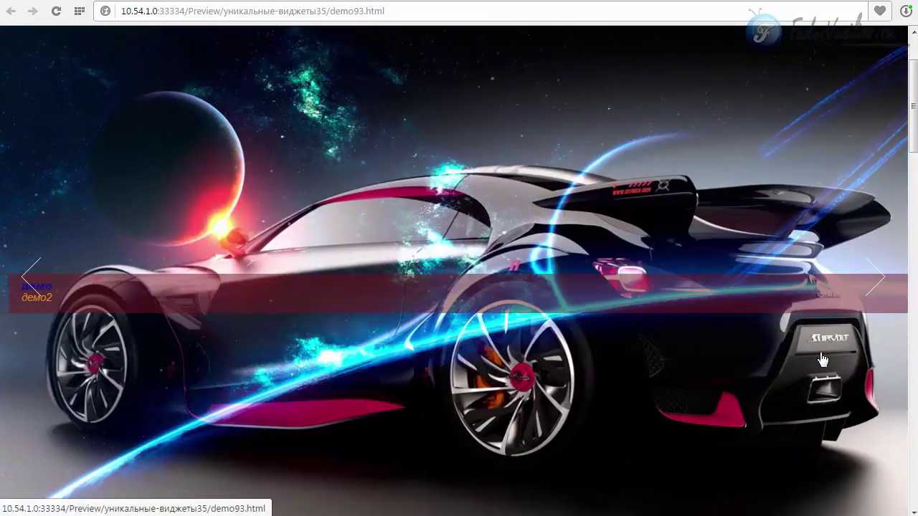
scroll(907, 142, down, 2)
scroll(908, 142, up, 2)
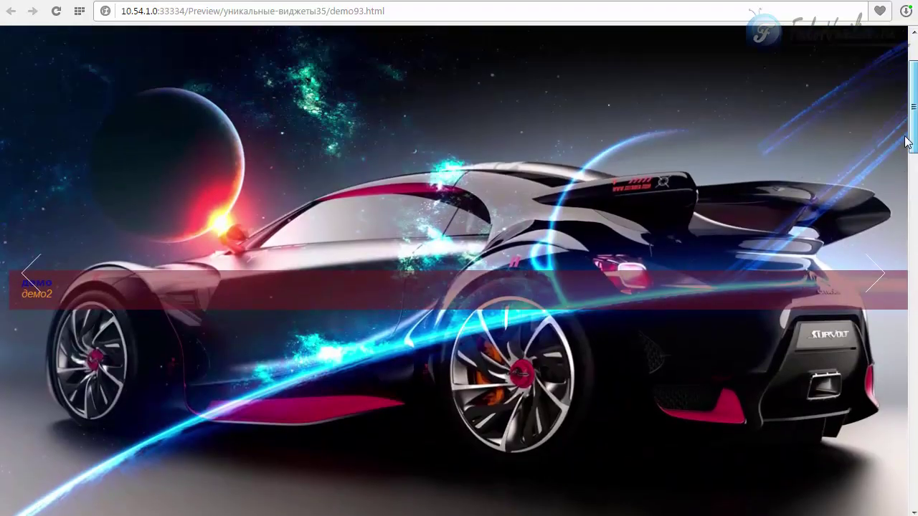
Step: Return to Adobe Muse and examine the choices offered for the gallery's Start From setting
key(alt+Tab)
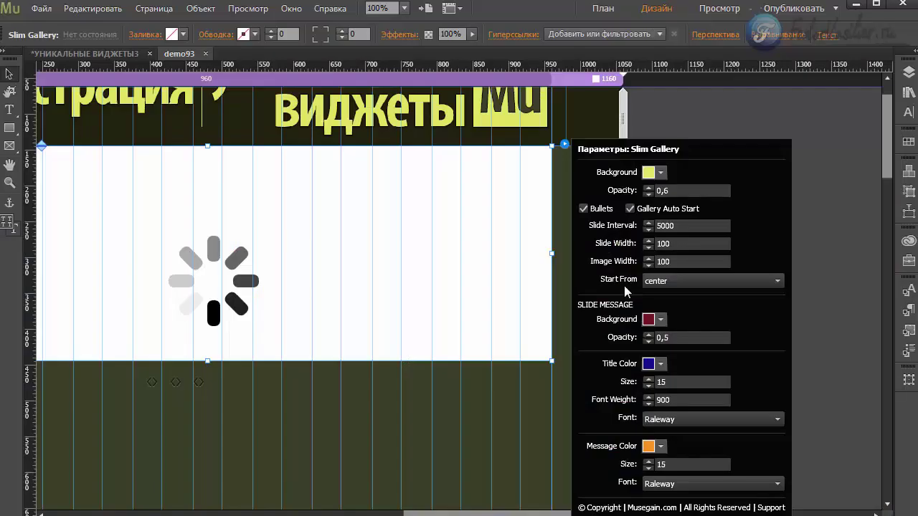
click(670, 283)
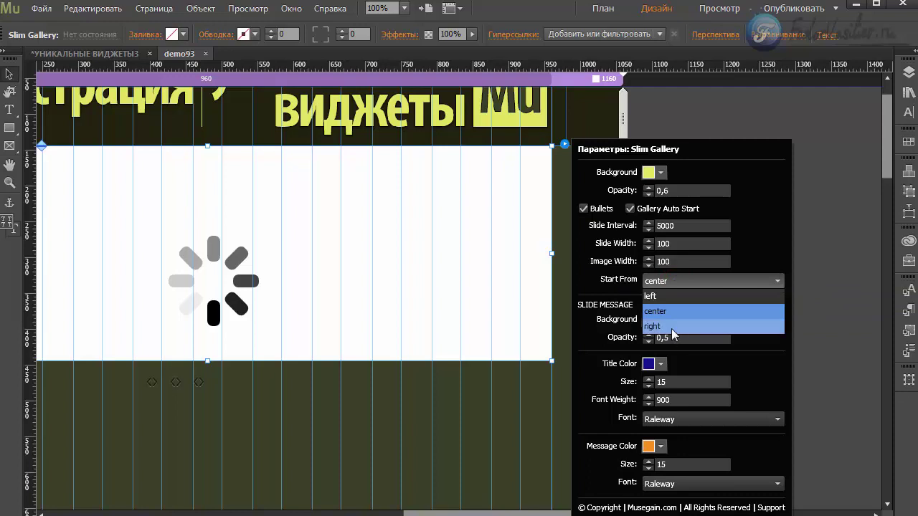
click(666, 282)
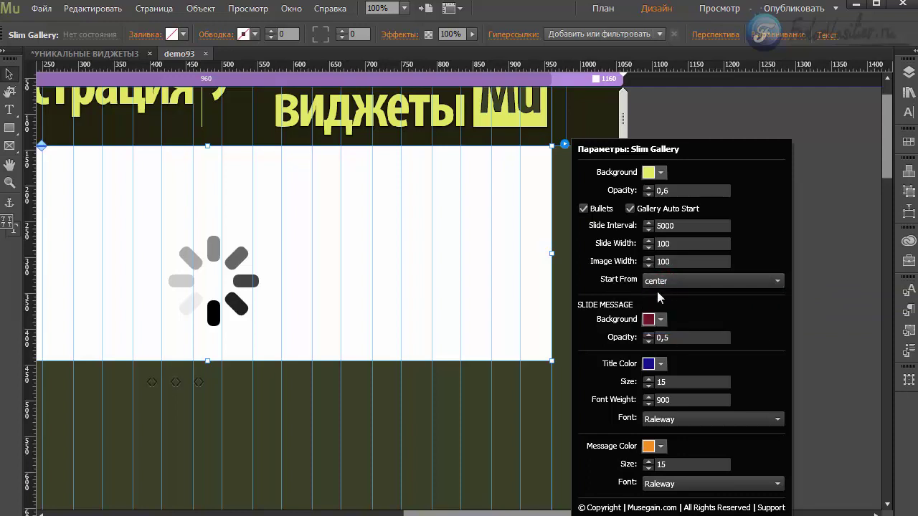
click(649, 282)
click(649, 282)
click(661, 283)
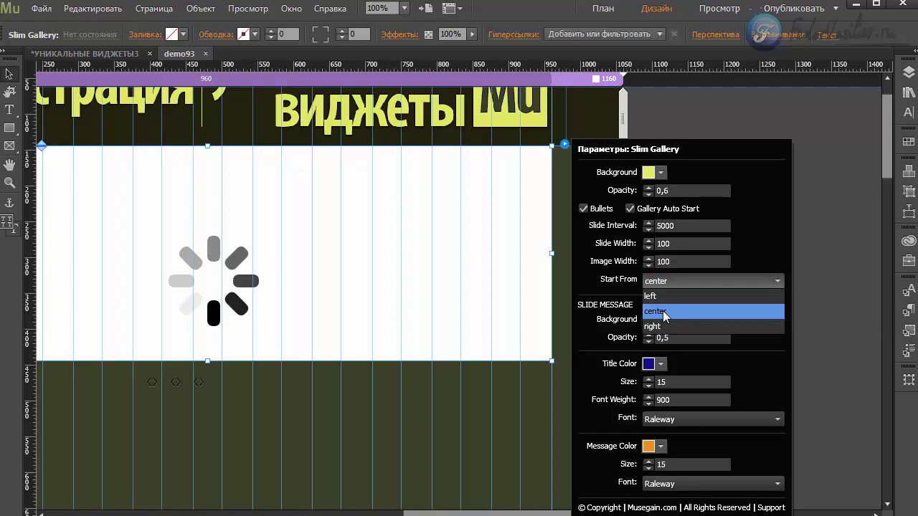
click(616, 295)
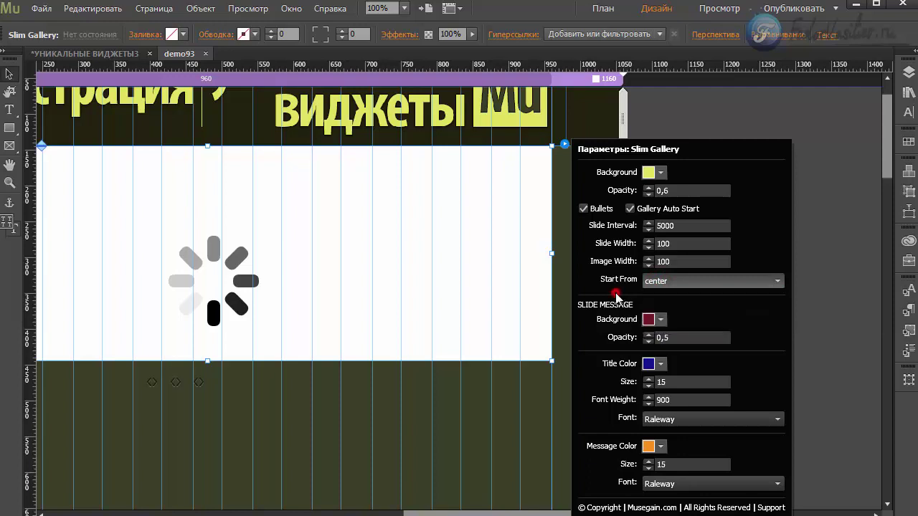
click(663, 286)
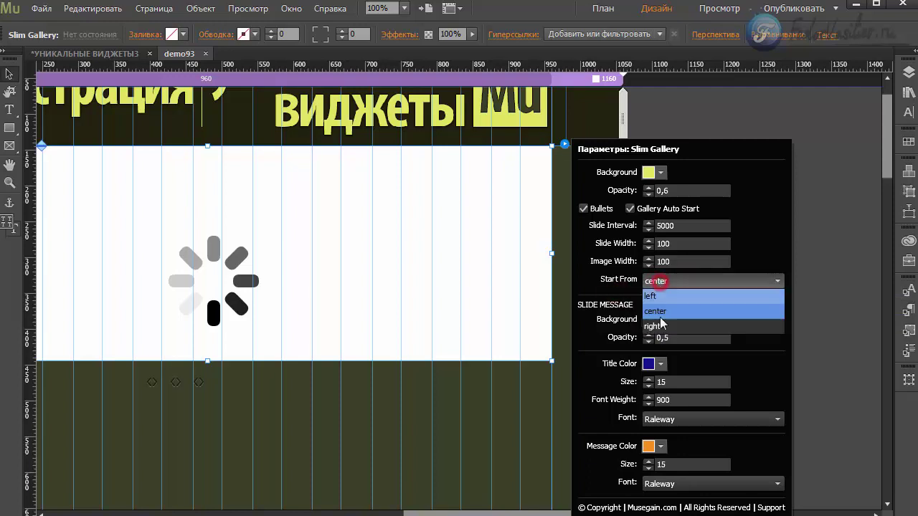
click(612, 283)
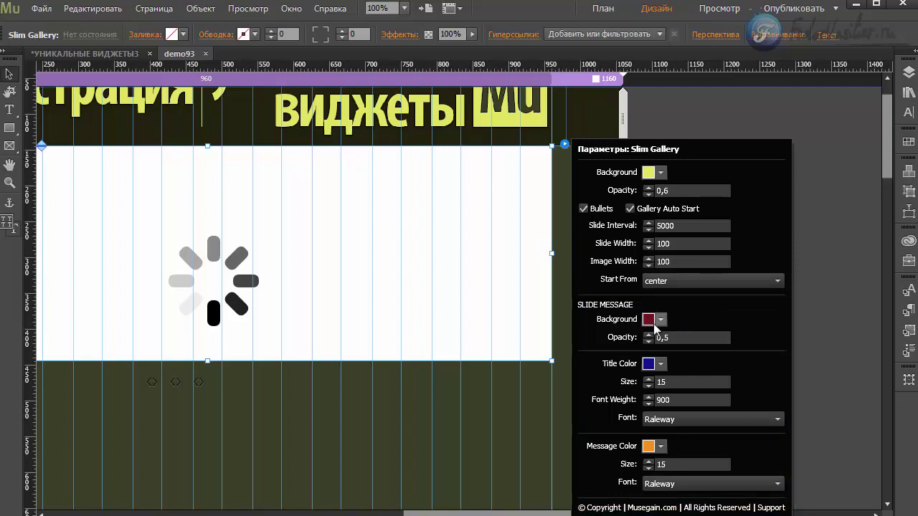
Step: Preview the demo93 page in the browser and inspect the background behind the slide message
mouse_move(654, 326)
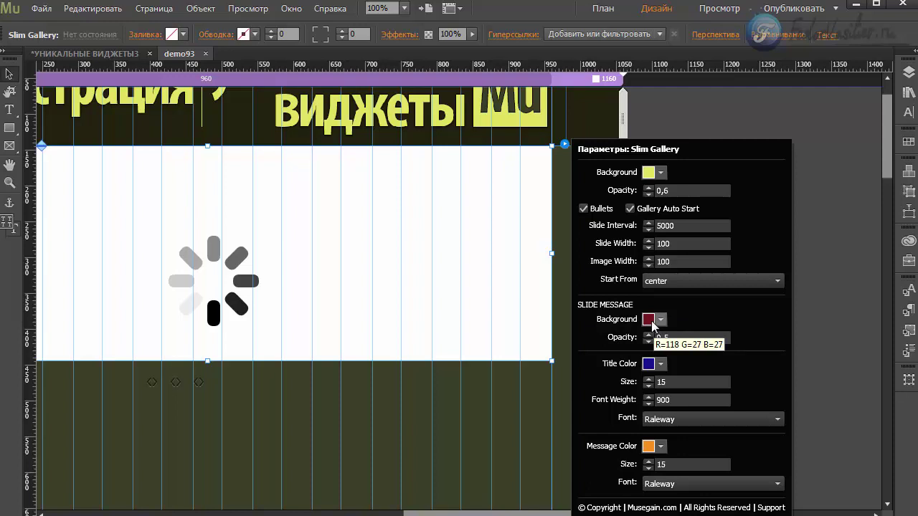
click(371, 246)
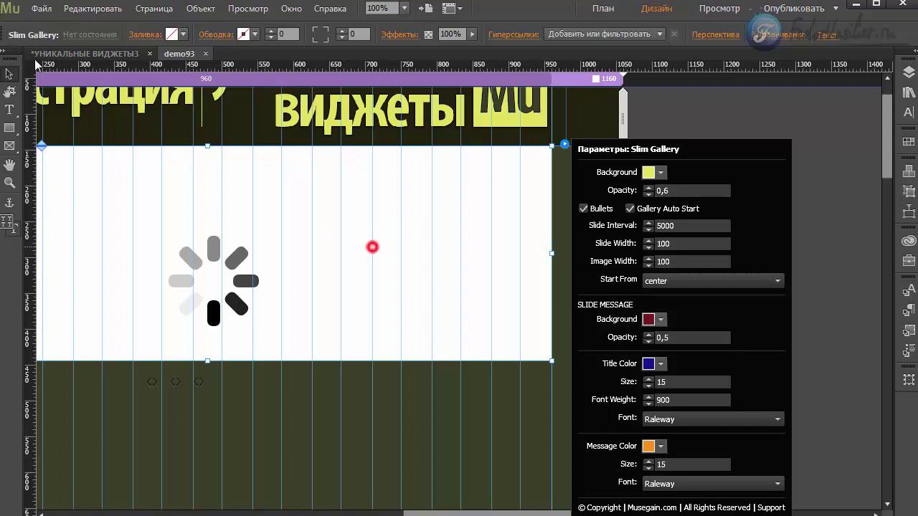
click(41, 9)
click(93, 254)
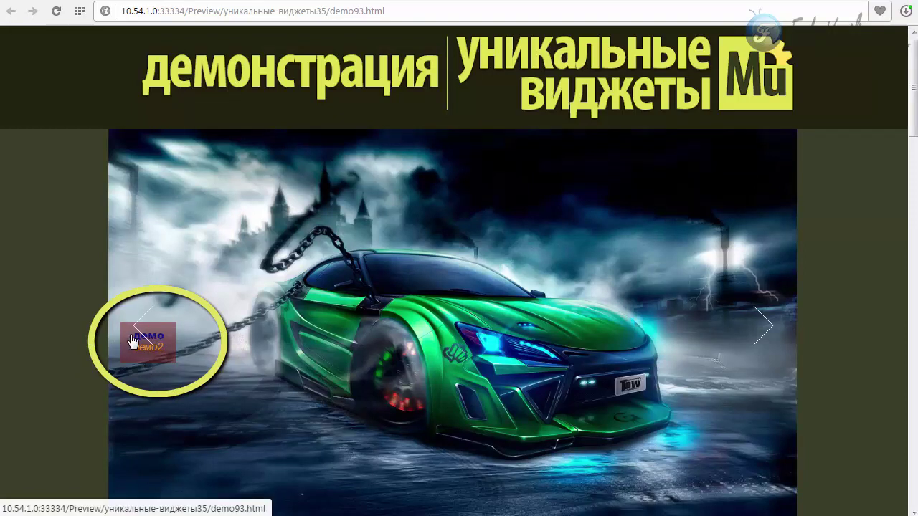
click(139, 344)
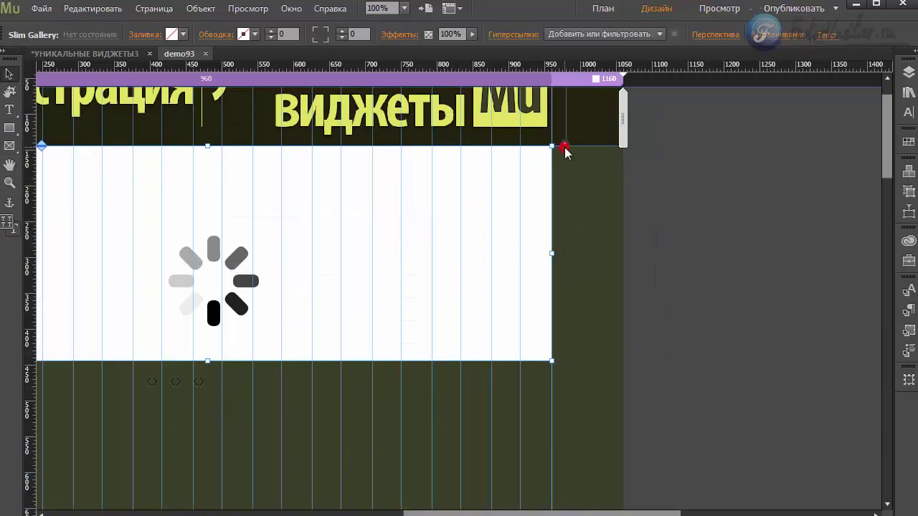
Step: Switch back to Adobe Muse and set the Slim Gallery's slide message background to the light yellow-green swatch
click(565, 146)
click(650, 321)
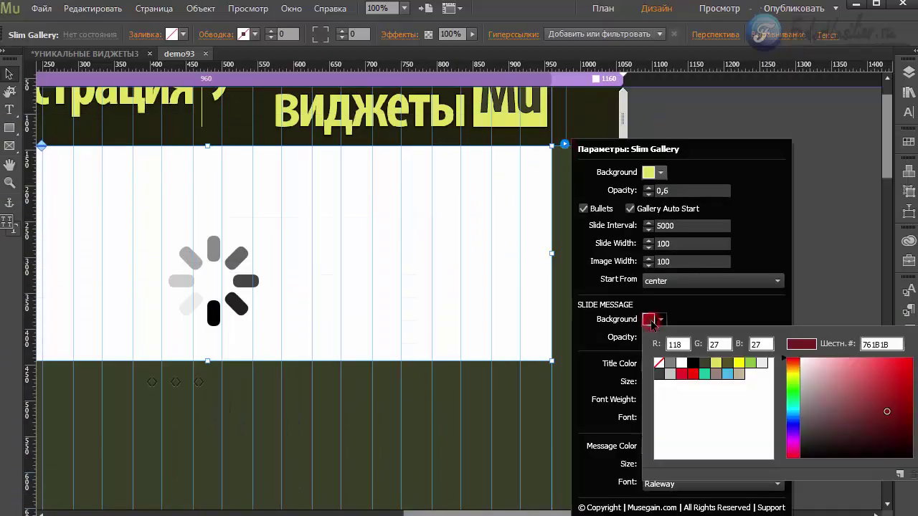
click(739, 363)
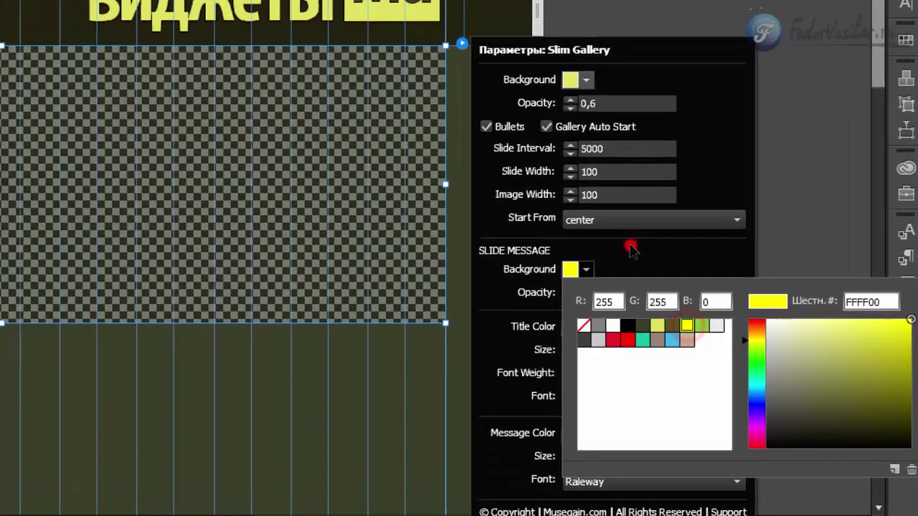
click(651, 322)
click(474, 190)
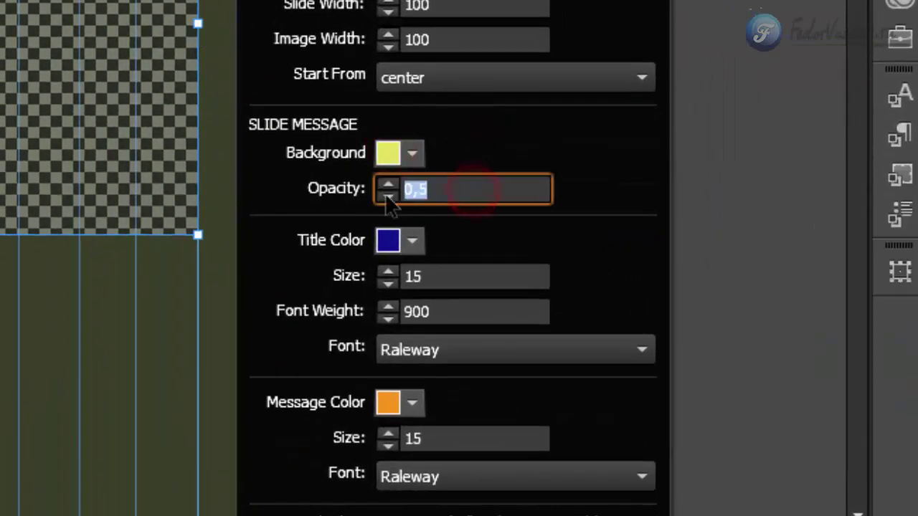
Step: Set the slide message's title color to olive 525224 and its title size to 30
click(389, 241)
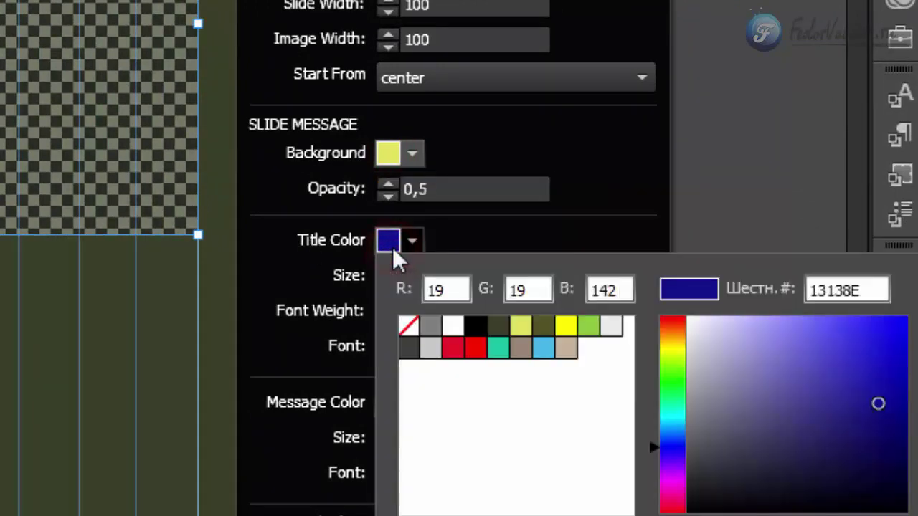
click(389, 241)
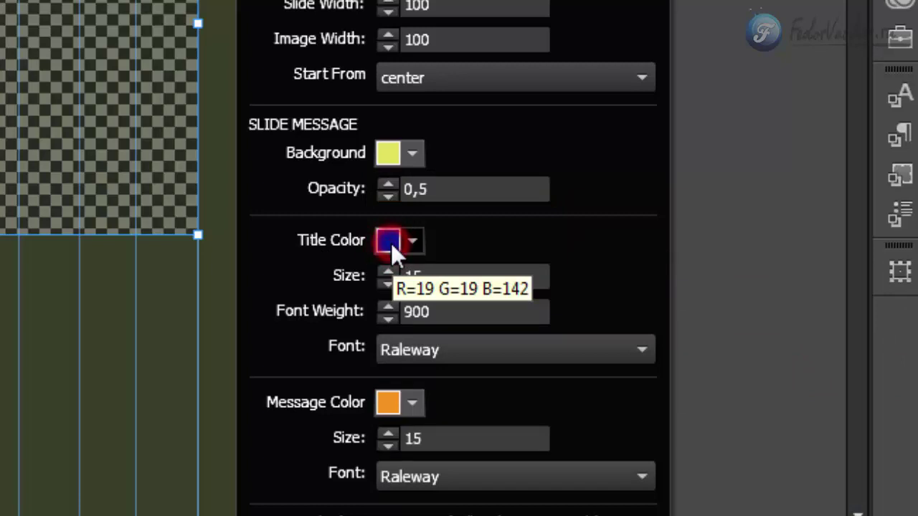
click(388, 241)
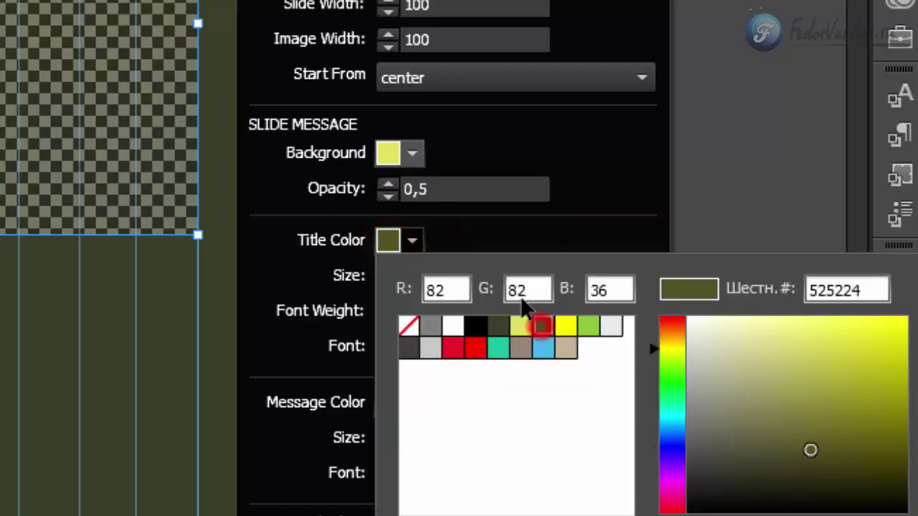
click(495, 238)
click(436, 274)
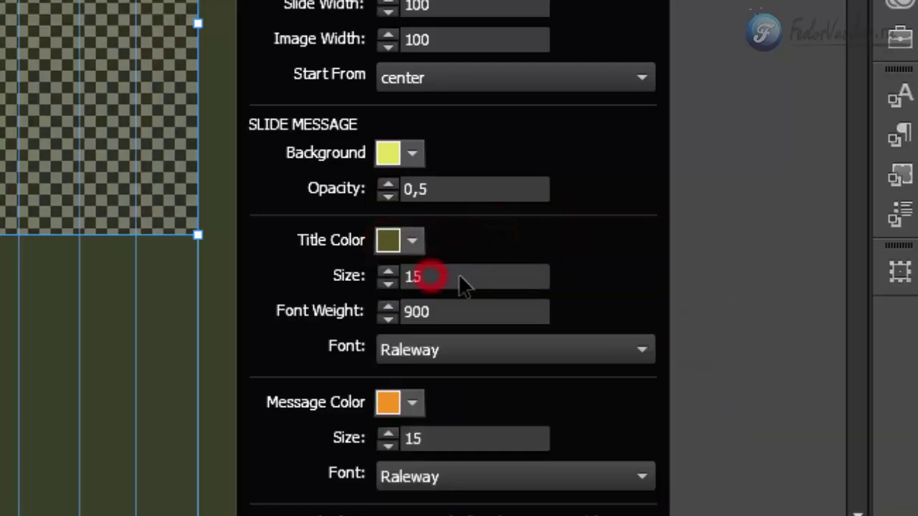
double_click(436, 274)
text(30)
click(362, 283)
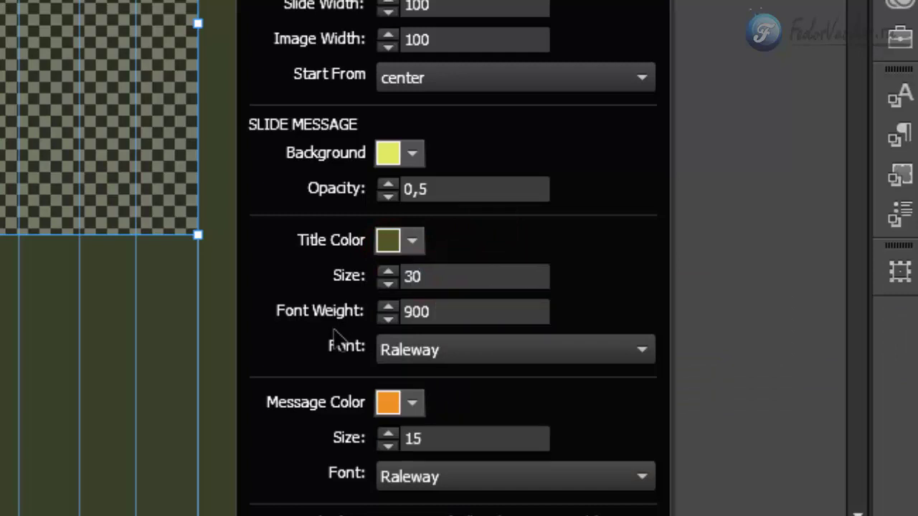
Step: Examine the title's font weight setting and the fonts offered for the title
key(Escape)
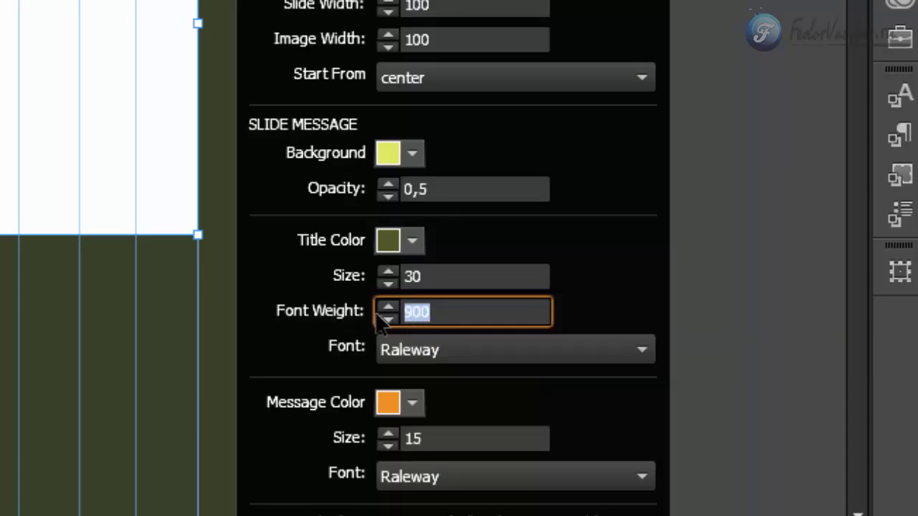
click(428, 313)
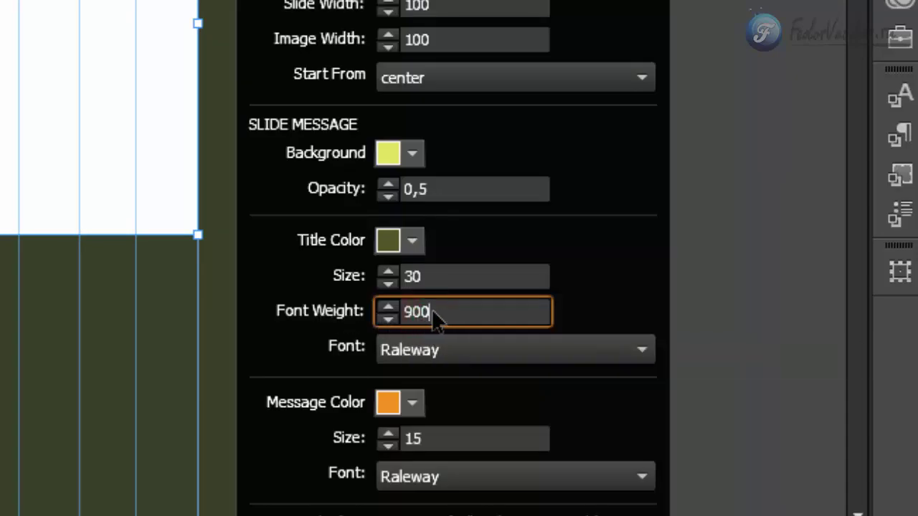
click(425, 355)
click(424, 351)
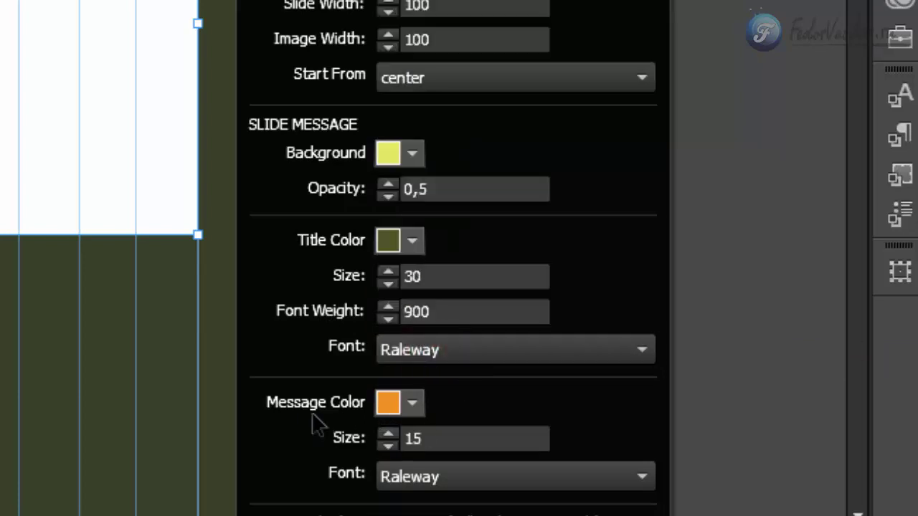
Step: Set the slide message text color to green 8CC63F and its size to 20
click(389, 404)
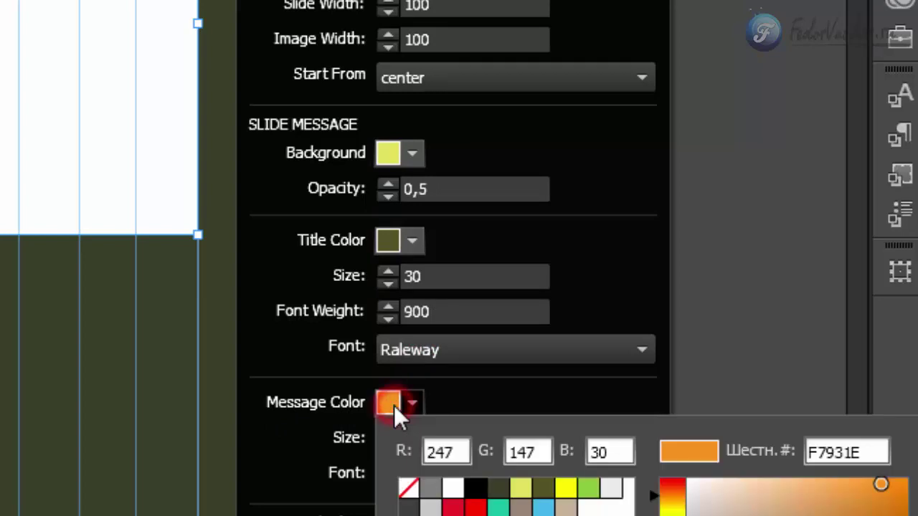
click(589, 489)
click(463, 383)
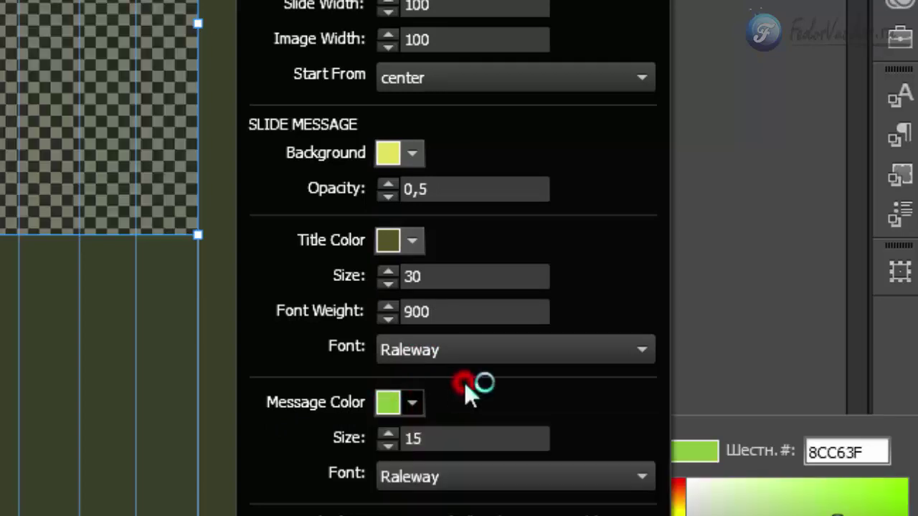
click(449, 440)
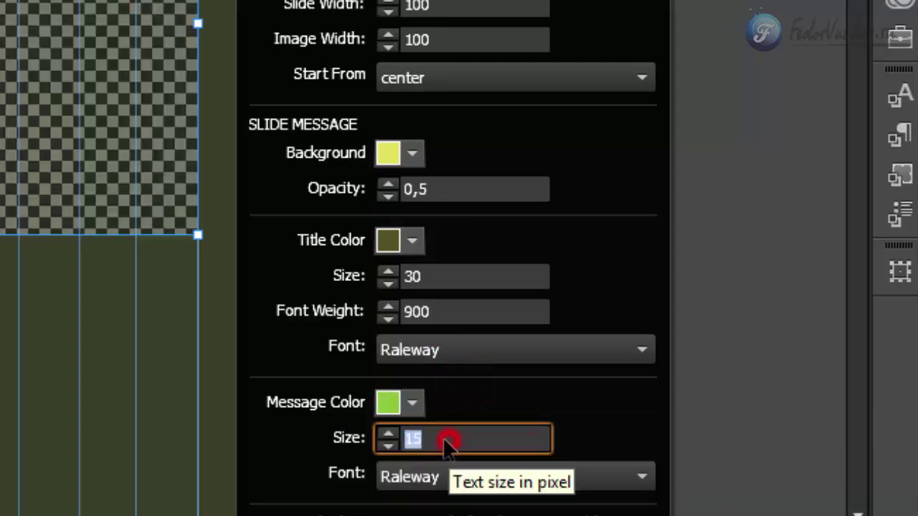
text(20)
key(Return)
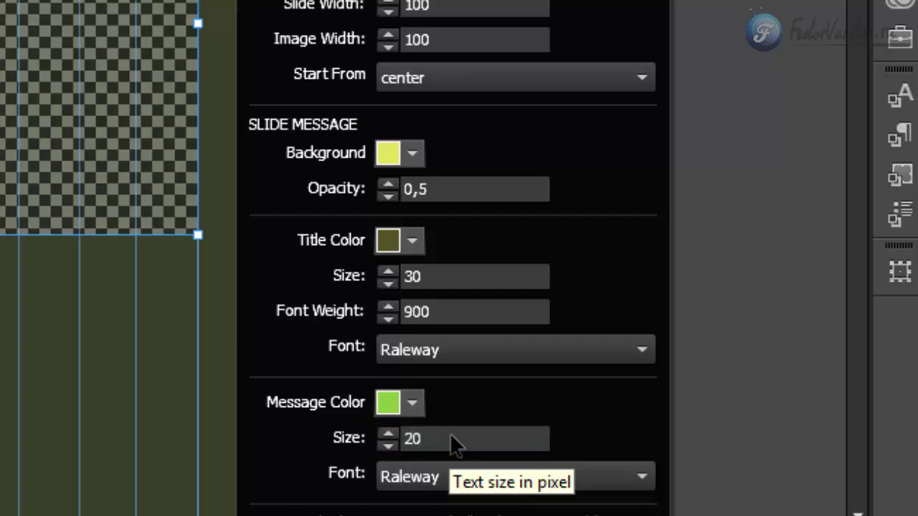
Step: Examine the fonts offered for the slide message text and close the gallery options
click(441, 486)
click(441, 481)
click(440, 481)
click(439, 485)
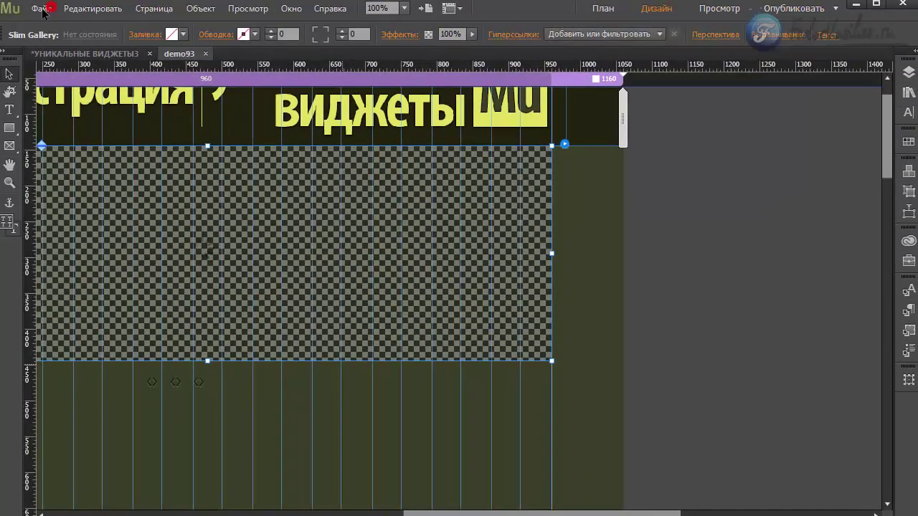
Step: Preview the page in the browser and move through the slides to inspect the restyled title, message and bullets
click(40, 8)
click(97, 254)
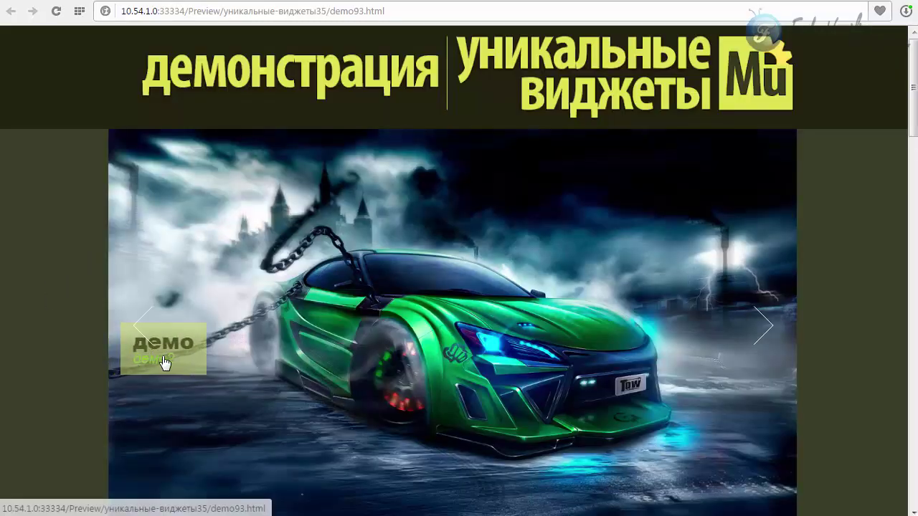
click(146, 320)
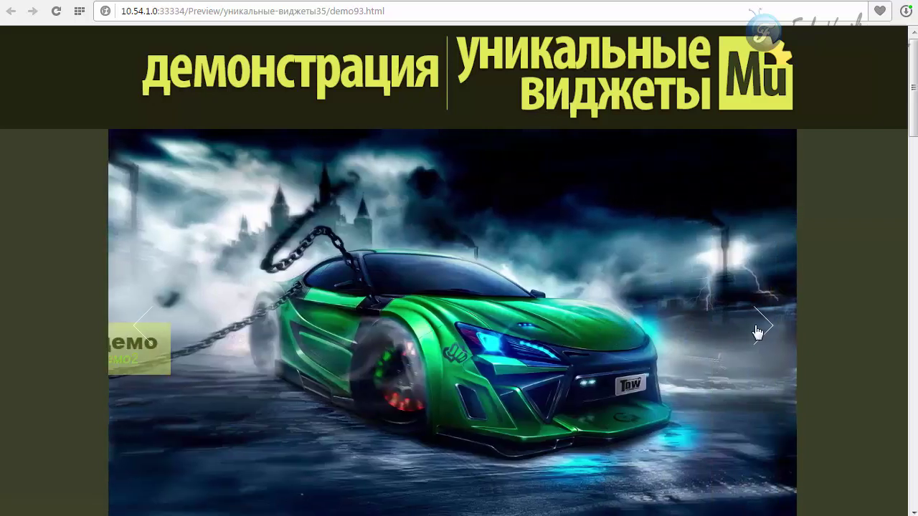
click(759, 332)
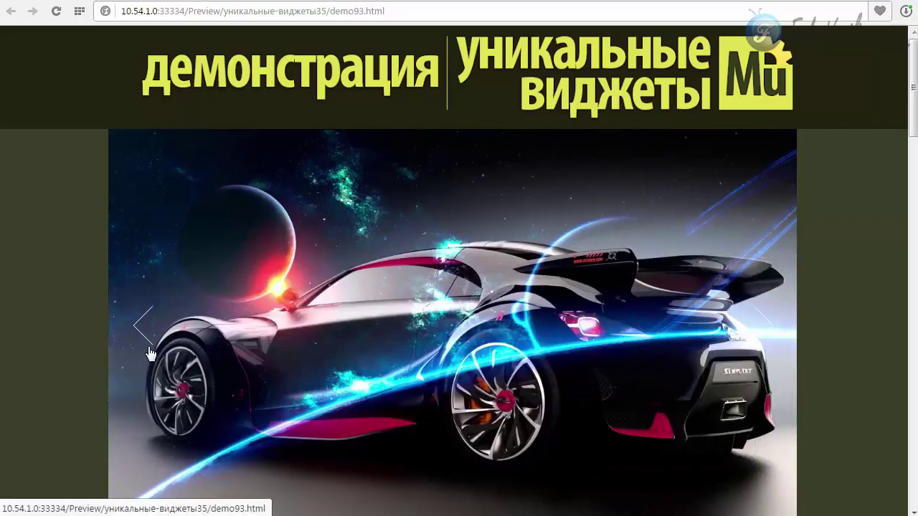
click(146, 375)
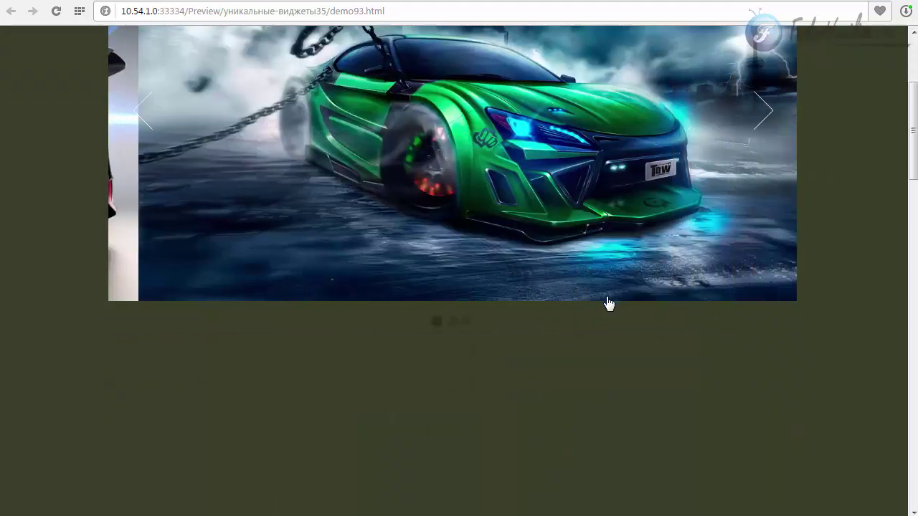